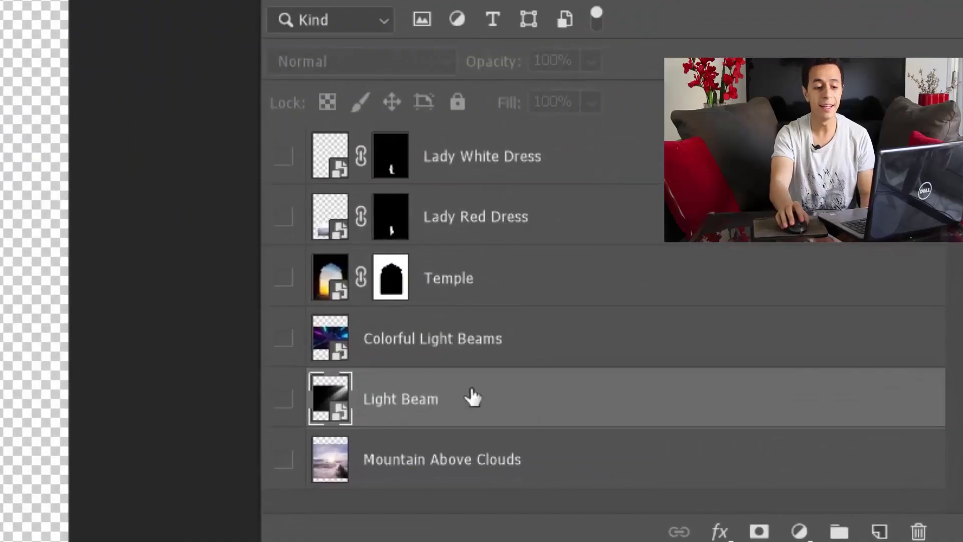
- Preview Temple, Light Beam and Lady Red Dress, leaving only Temple and Mountain Above Clouds visible
left_click(284, 280)
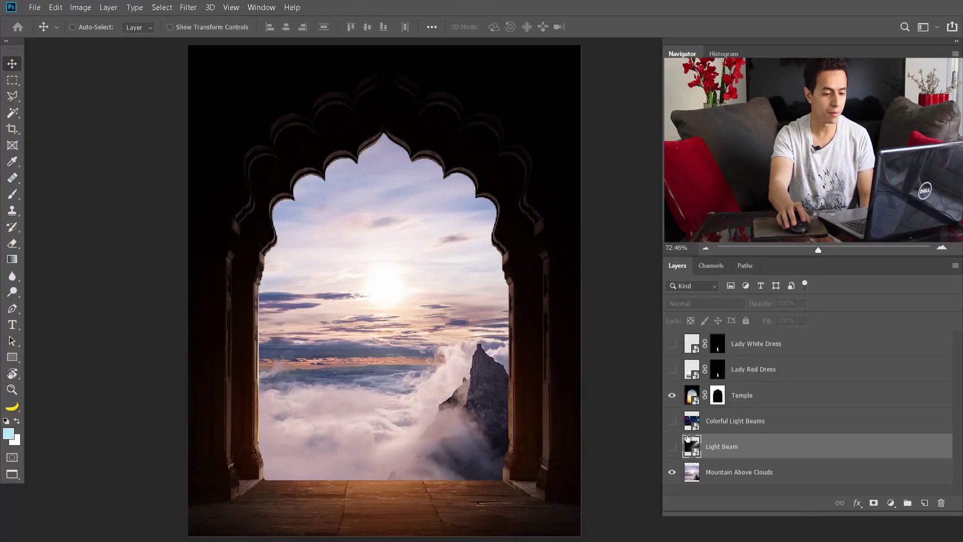
left_click(672, 446)
left_click(672, 447)
left_click(672, 369)
left_click(672, 344)
left_click(672, 343)
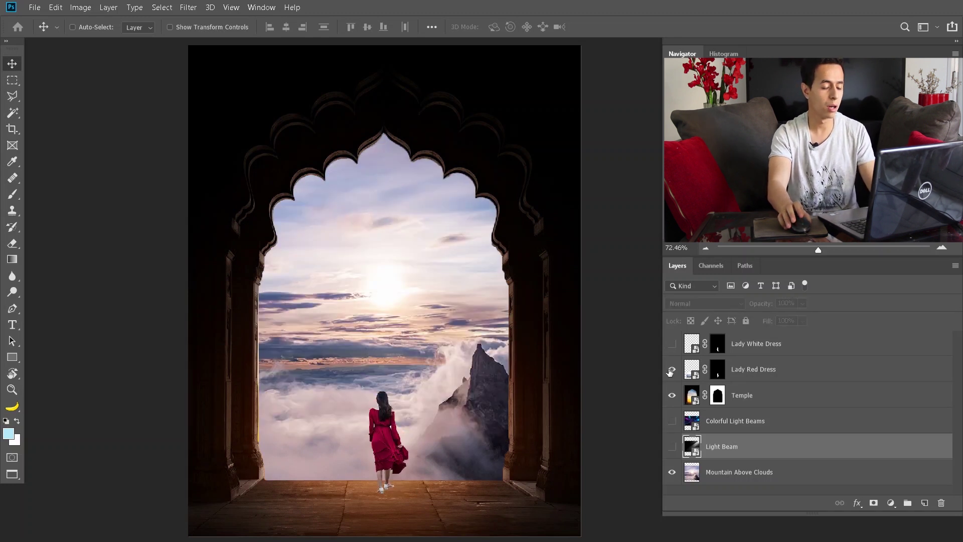
left_click(671, 369)
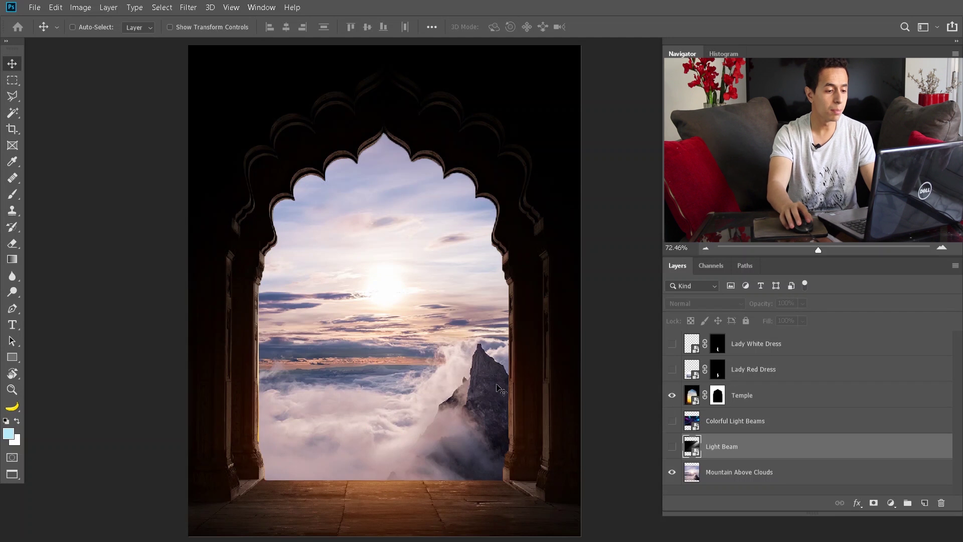
left_click_drag(428, 297, 408, 295)
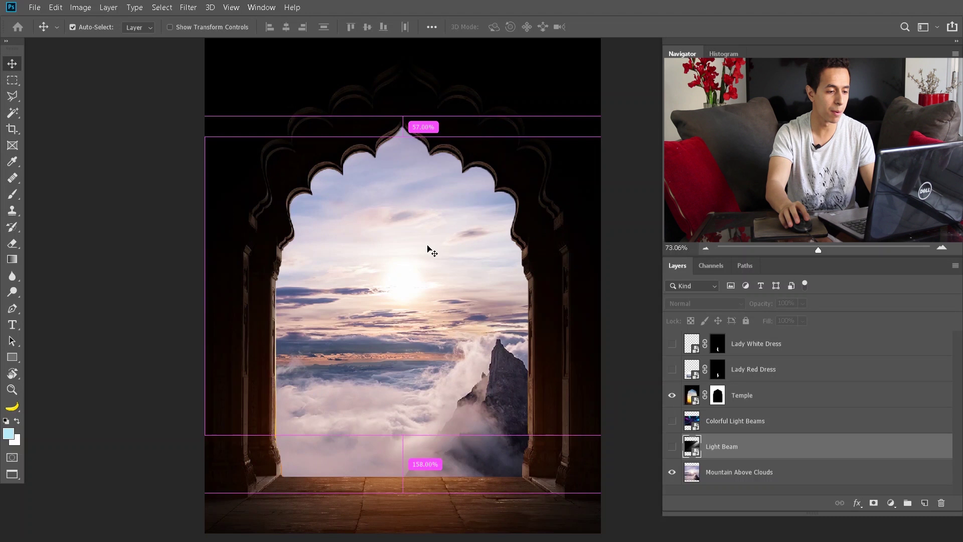
- Pick the Temple layer on the canvas, then select the Lady White Dress layer
left_click(430, 251, "ctrl")
left_click(504, 163, "ctrl")
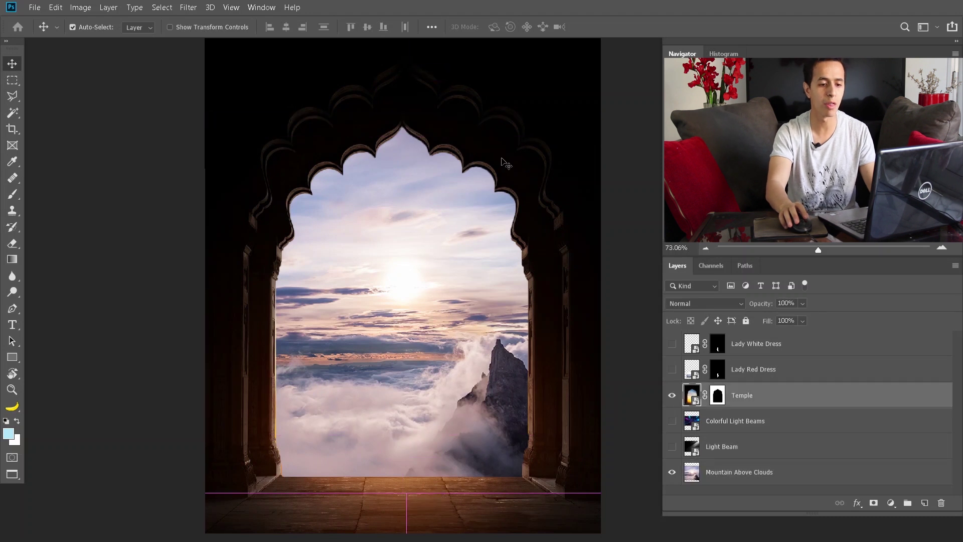
scroll(444, 250, "down", 1)
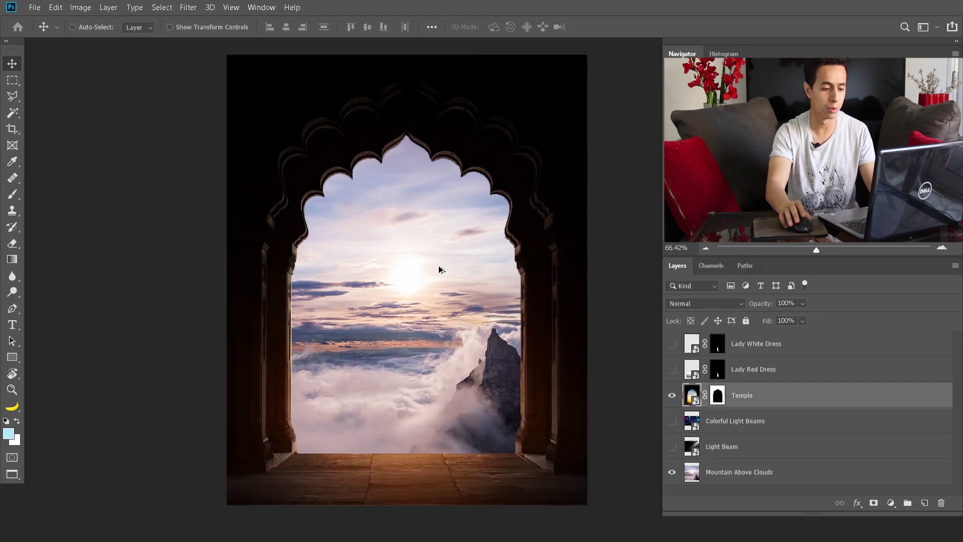
left_click(753, 344)
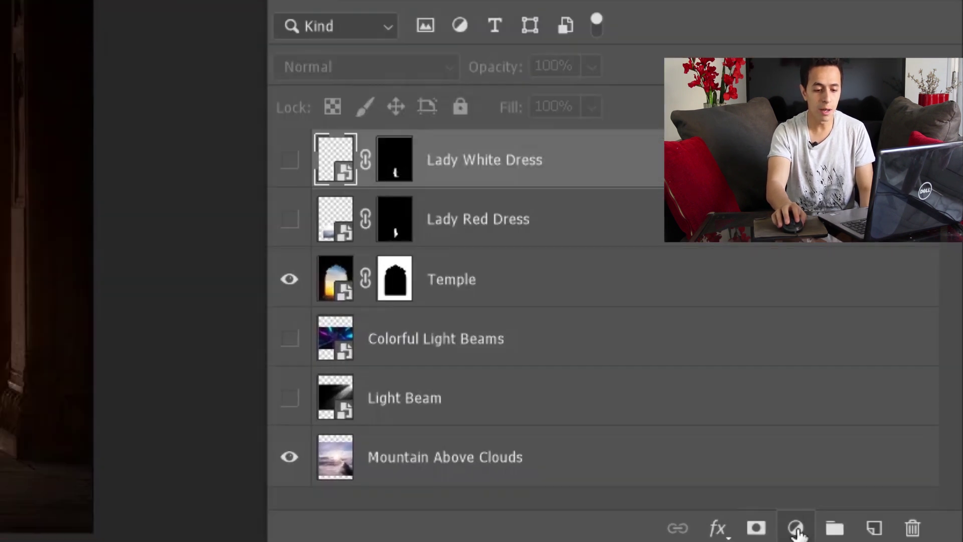
- Add a default Black & White 1 adjustment at the top of the stack, then select Temple
left_click(850, 534)
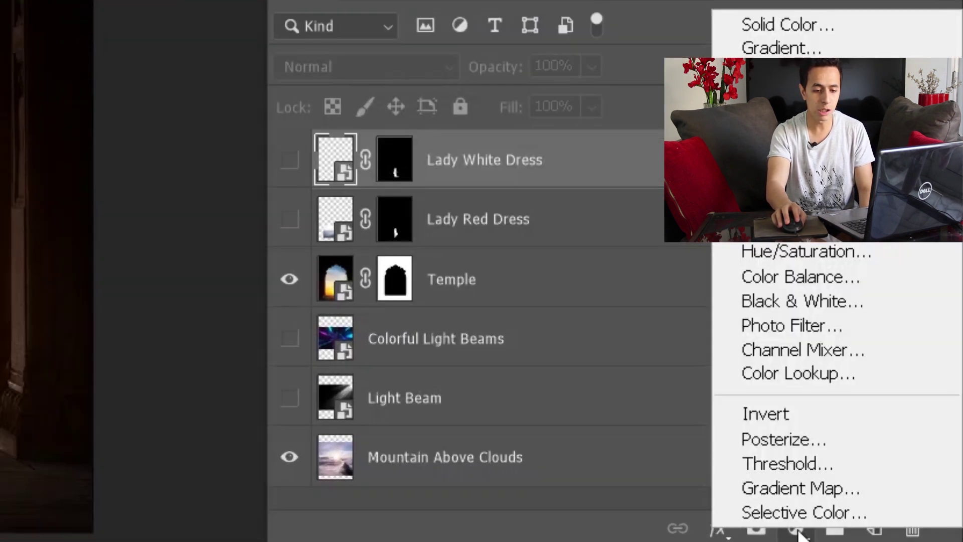
left_click(761, 302)
left_click_drag(627, 131, 33, 67)
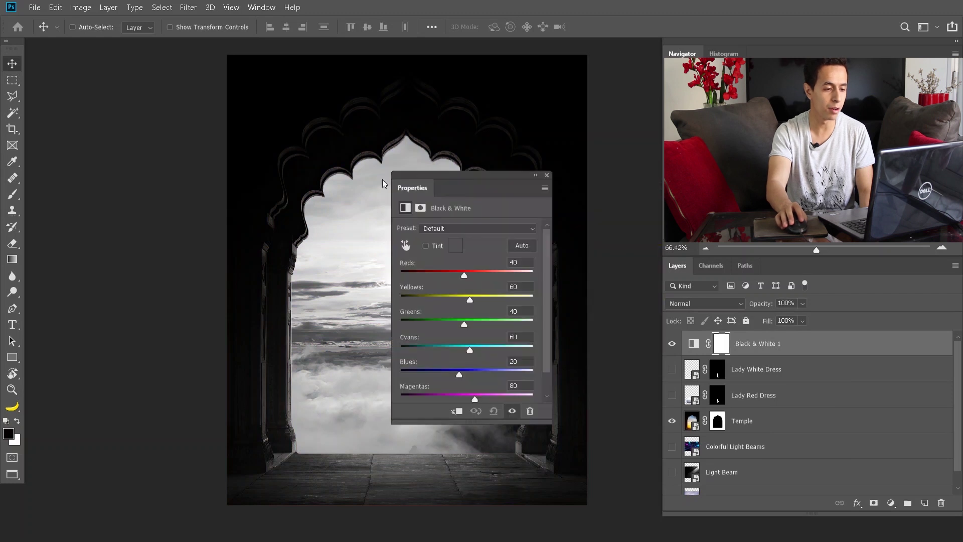
scroll(409, 285, "up", 1)
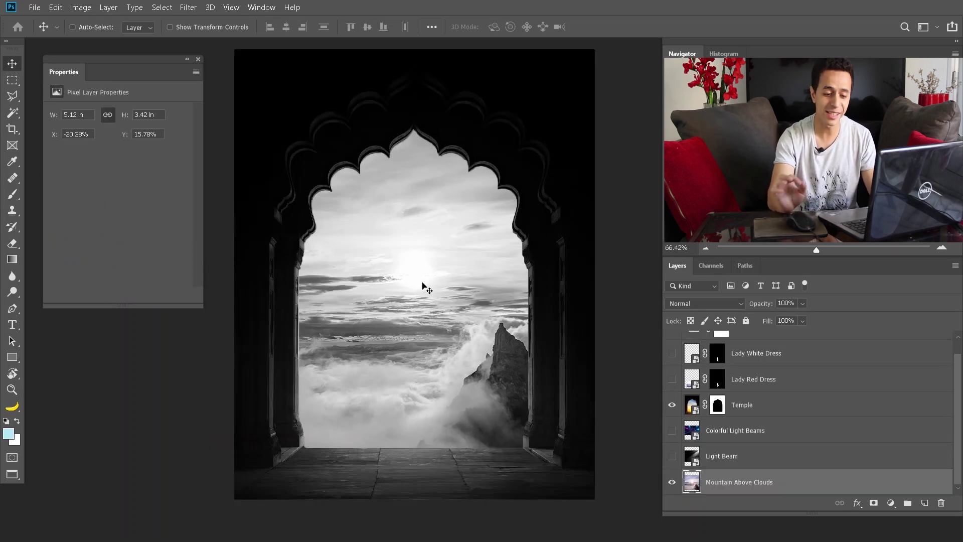
left_click(426, 287, "ctrl")
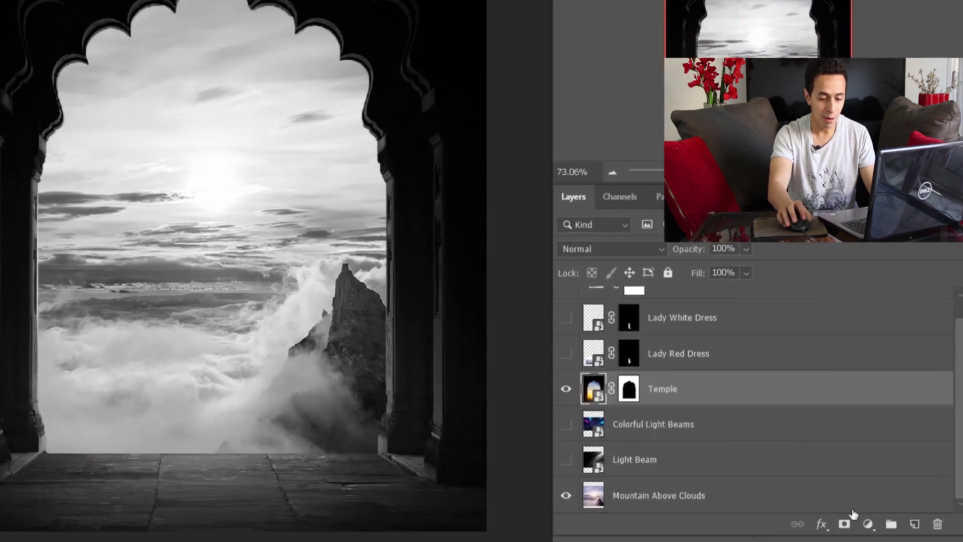
left_click(891, 502)
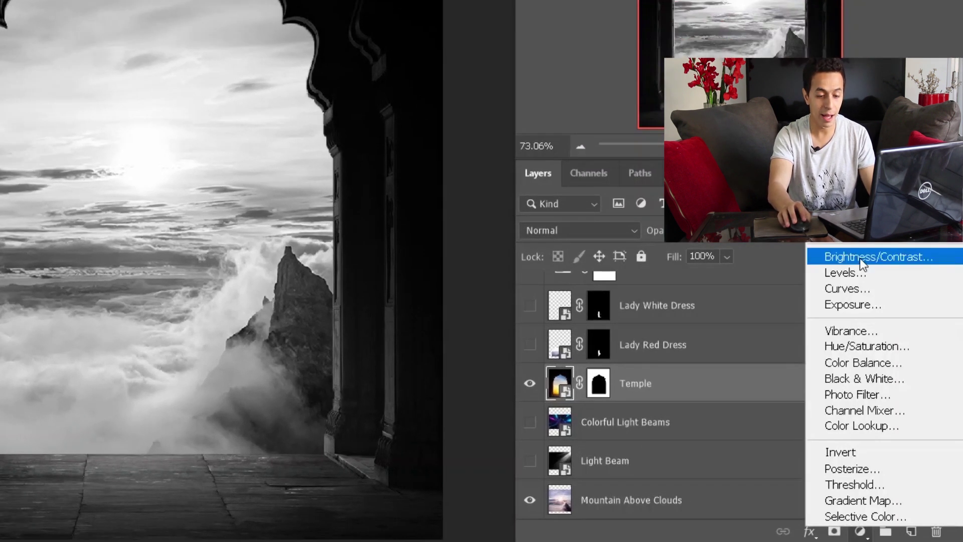
- Clip a Curves 1 layer to Temple with raised black point and lifted midtones, then hide Black & White 1
left_click(853, 290)
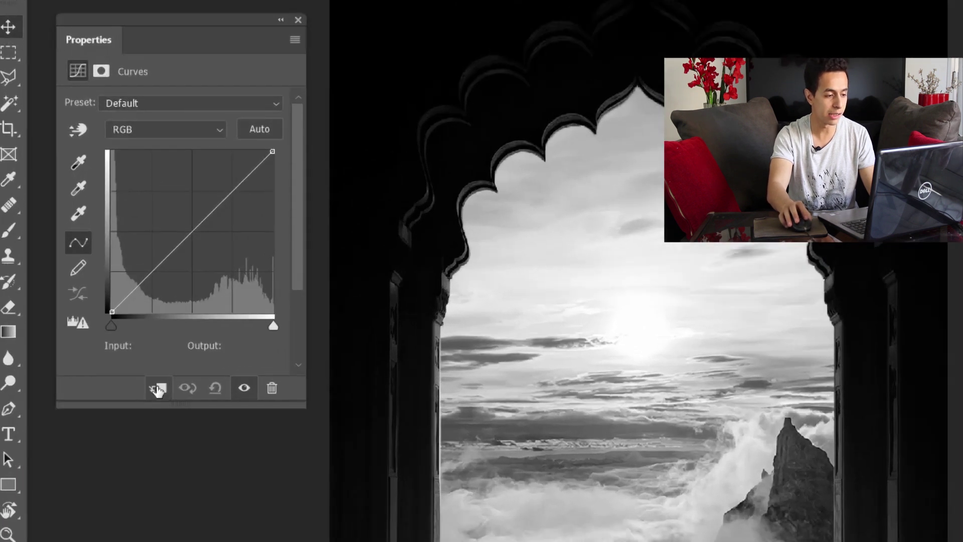
left_click(157, 389)
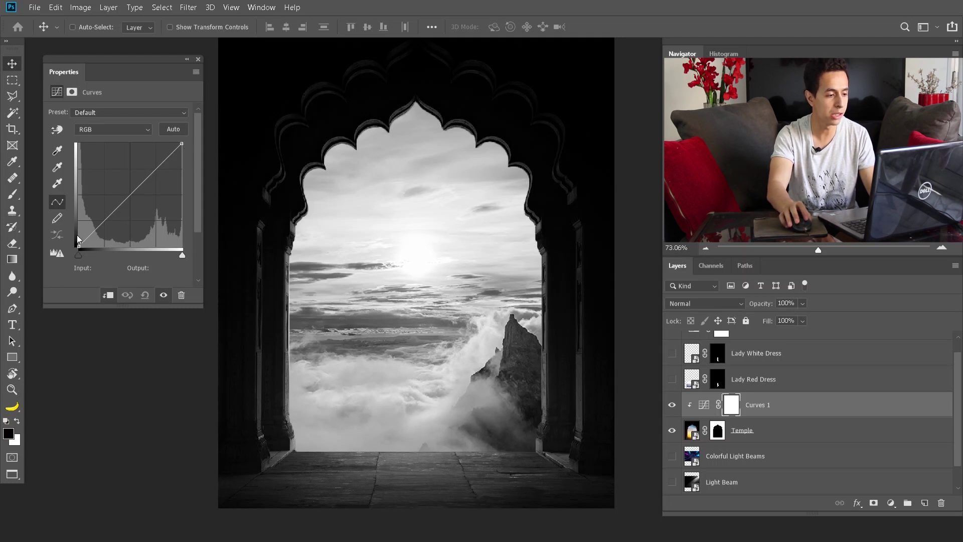
left_click_drag(79, 246, 76, 242)
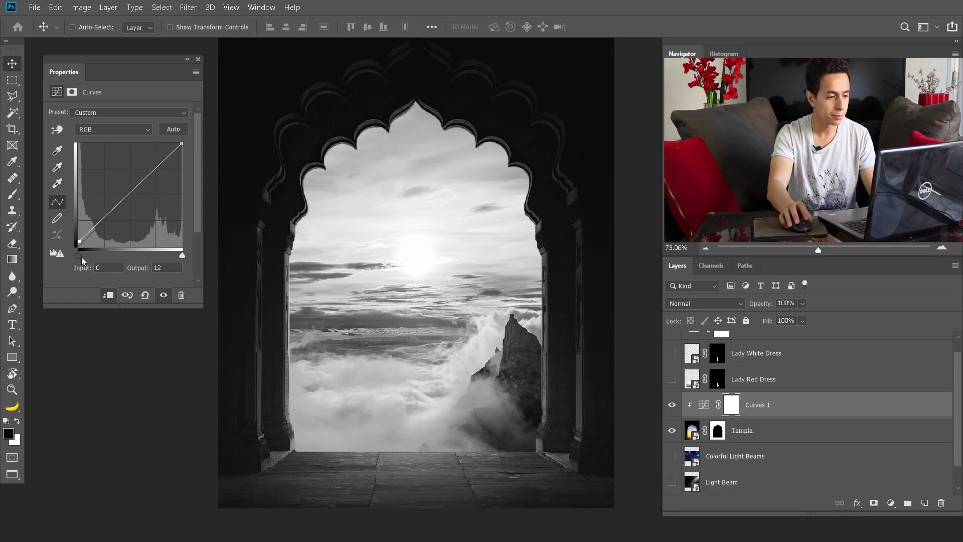
left_click(129, 192)
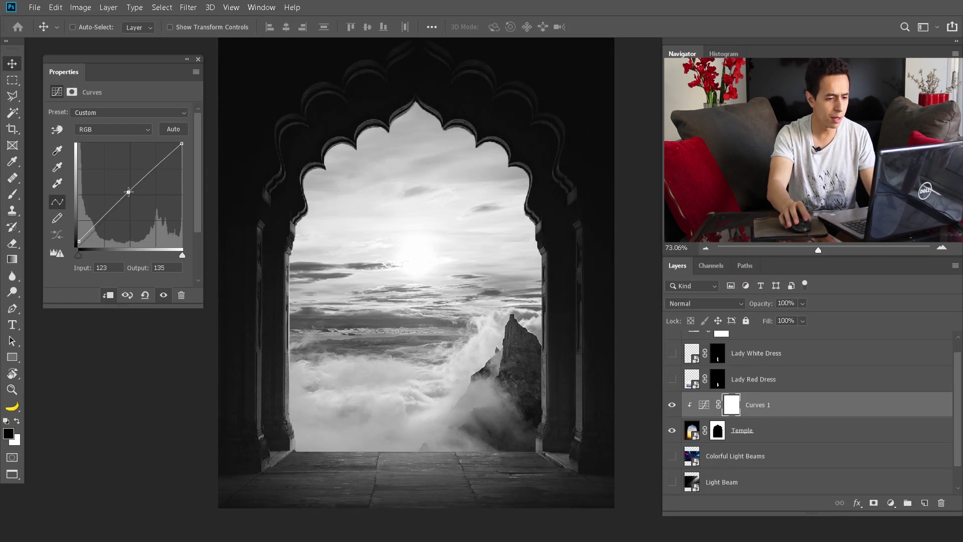
left_click_drag(128, 192, 129, 190)
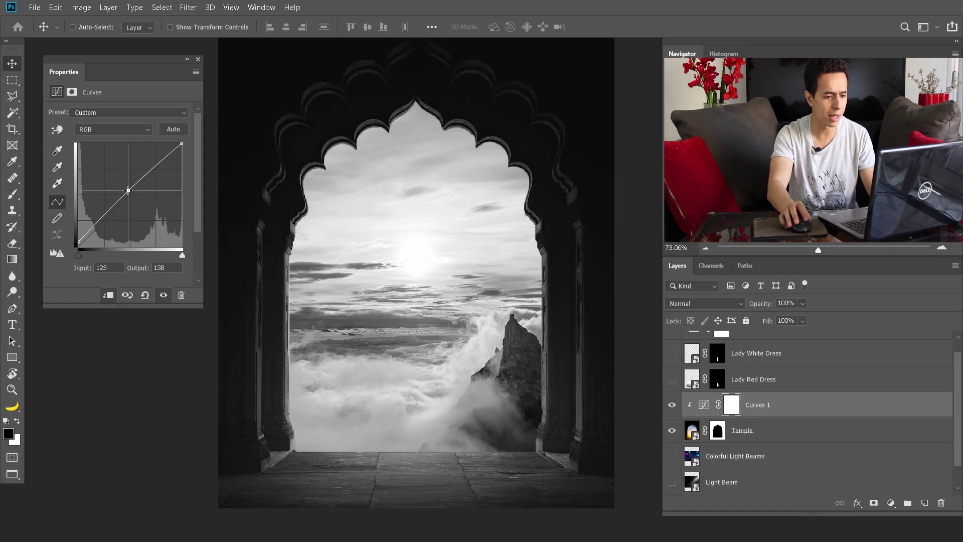
scroll(675, 390, "up", 1)
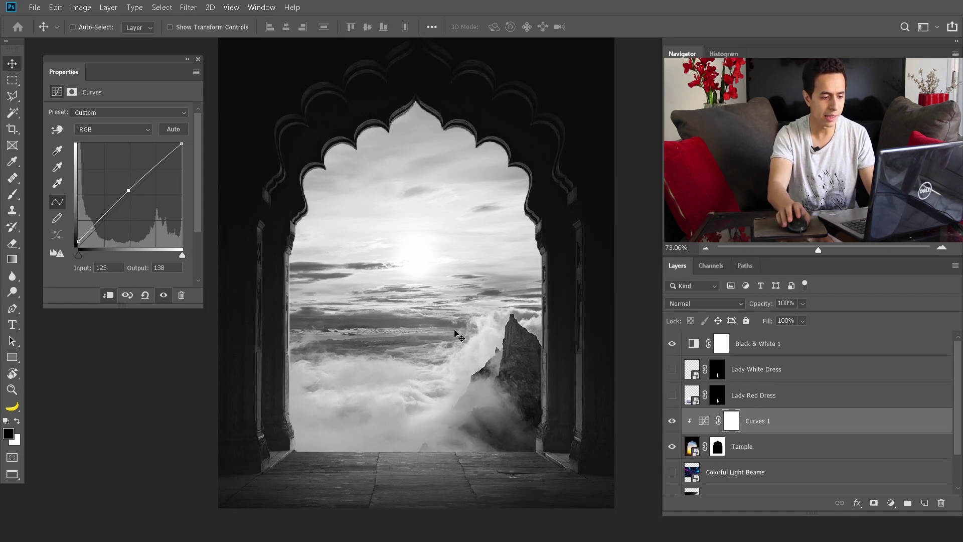
scroll(444, 369, "left", 1)
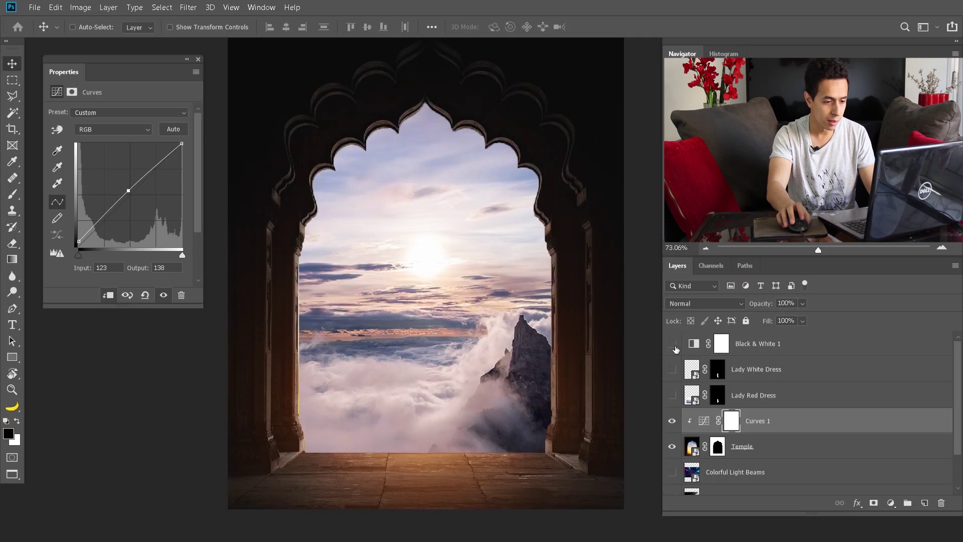
left_click(672, 344)
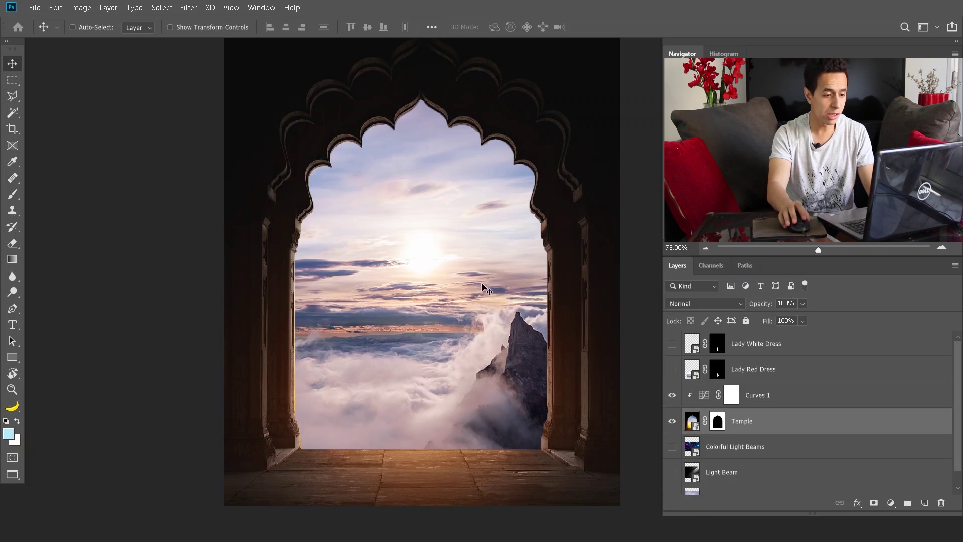
- Select the Temple layer, then Curves 1 so the next adjustment sits above it
left_click(517, 347, "ctrl")
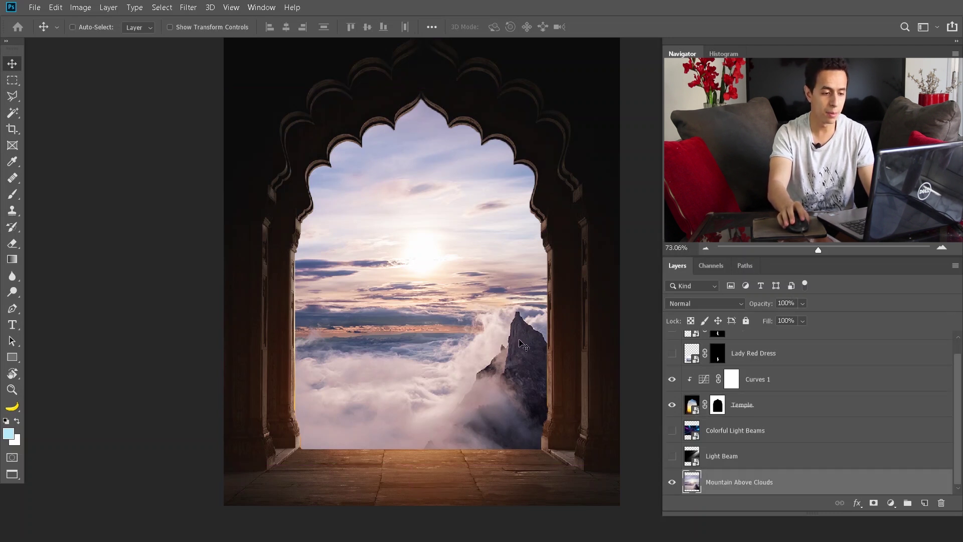
left_click(419, 464, "ctrl")
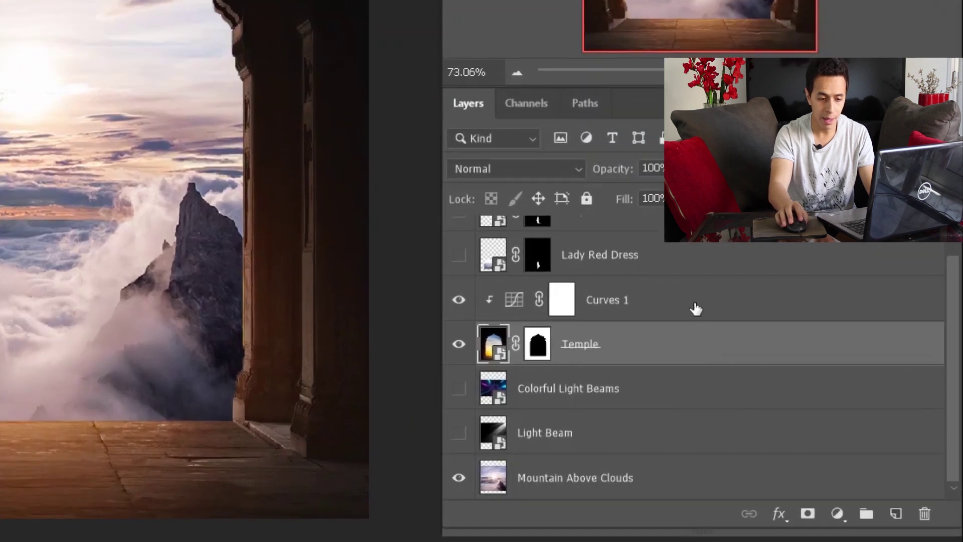
left_click(808, 384)
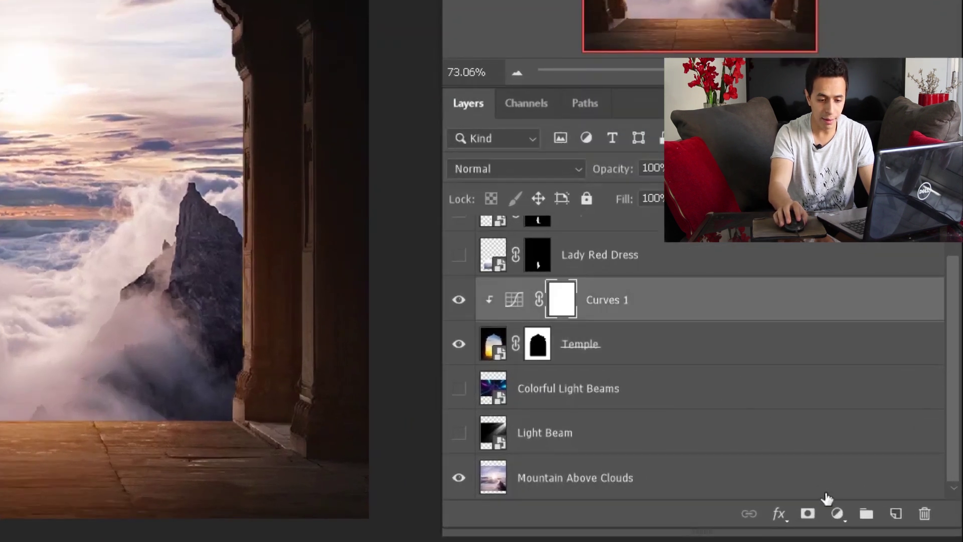
- Add a Hue/Saturation layer clipped to Temple with Yellows saturation at -100
left_click(837, 514)
key("Escape")
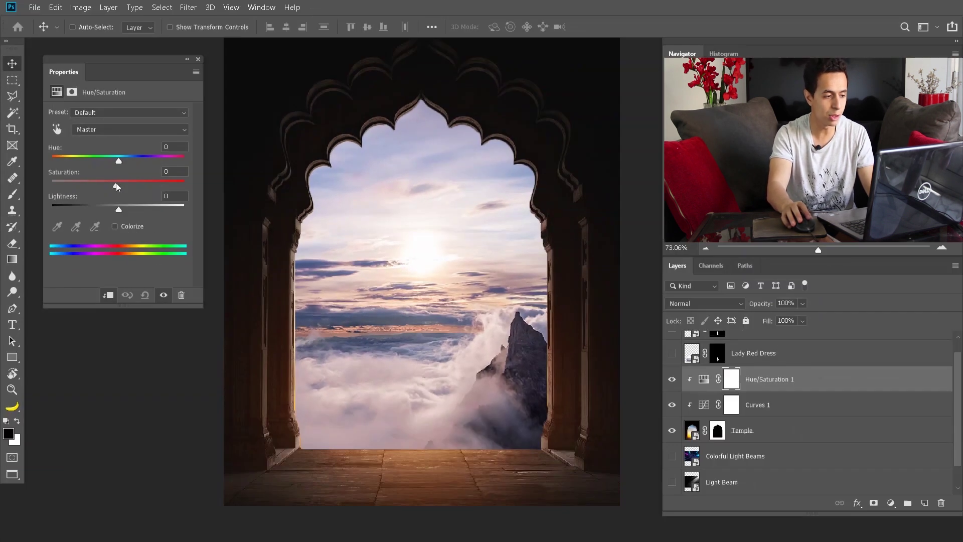
left_click_drag(176, 205, 48, 210)
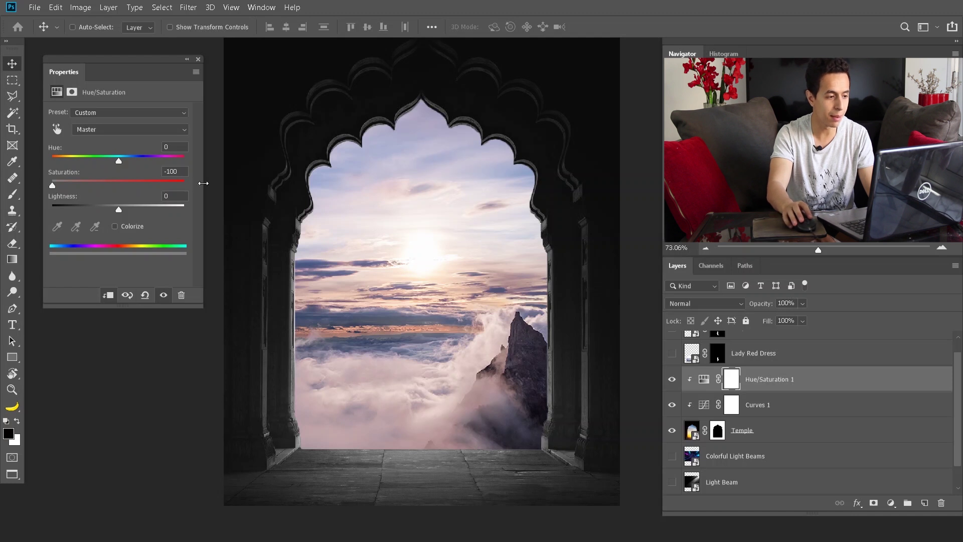
type("0")
left_click(100, 129)
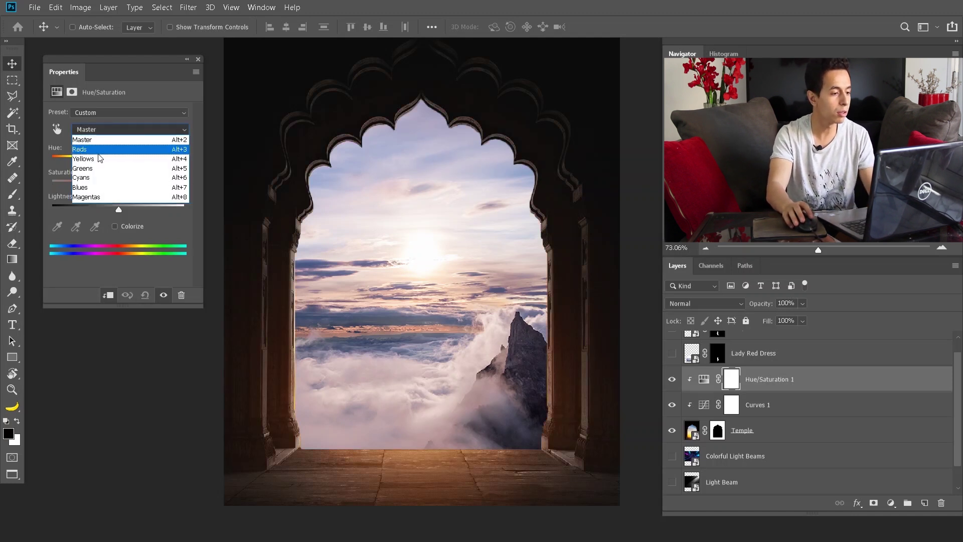
left_click(99, 158)
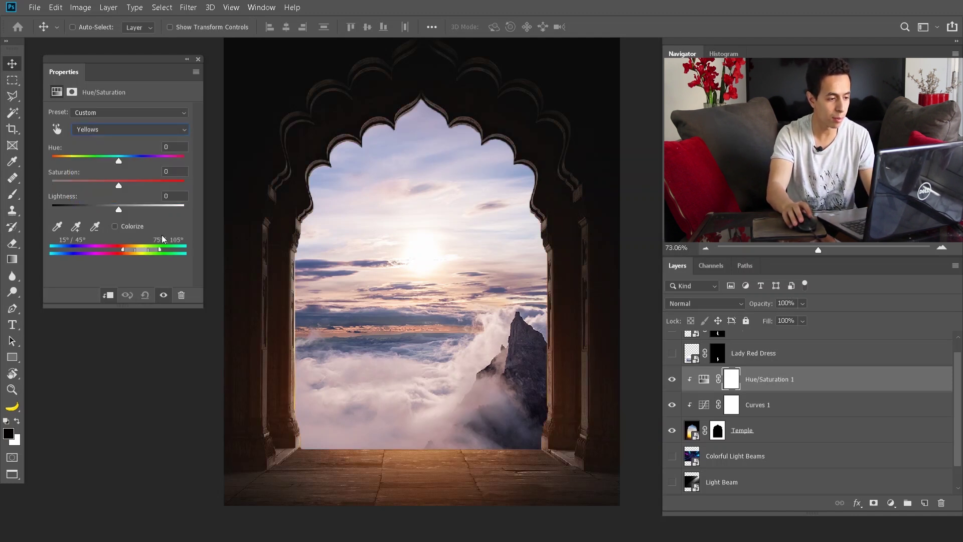
left_click_drag(98, 189, 38, 185)
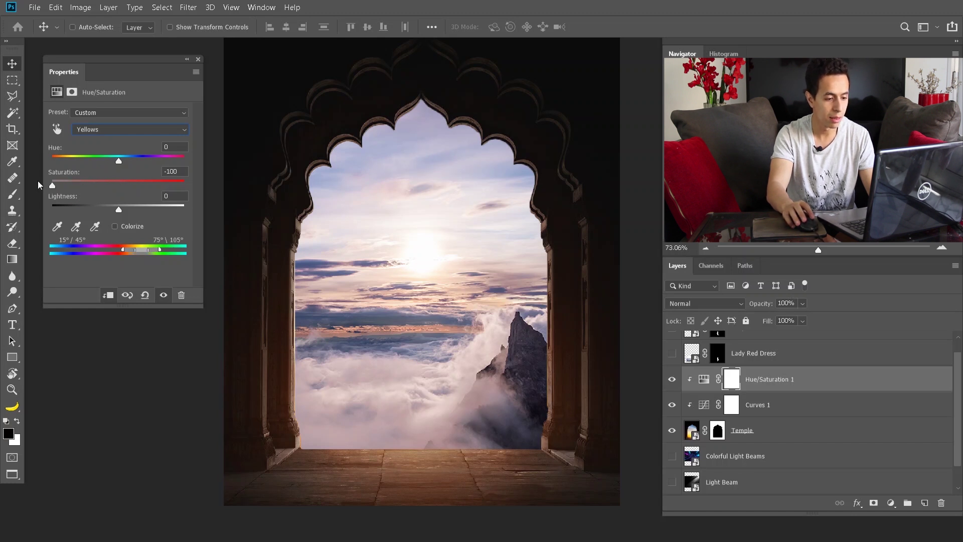
left_click(199, 60)
left_click(891, 503)
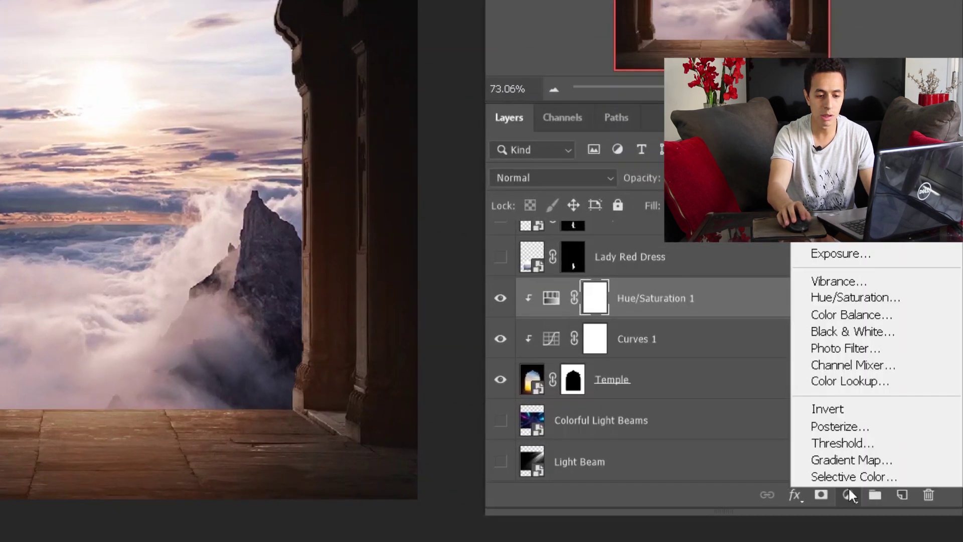
- Clip a Color Balance 1 layer to Temple with midtones at -14, -2 and +33
left_click(823, 314)
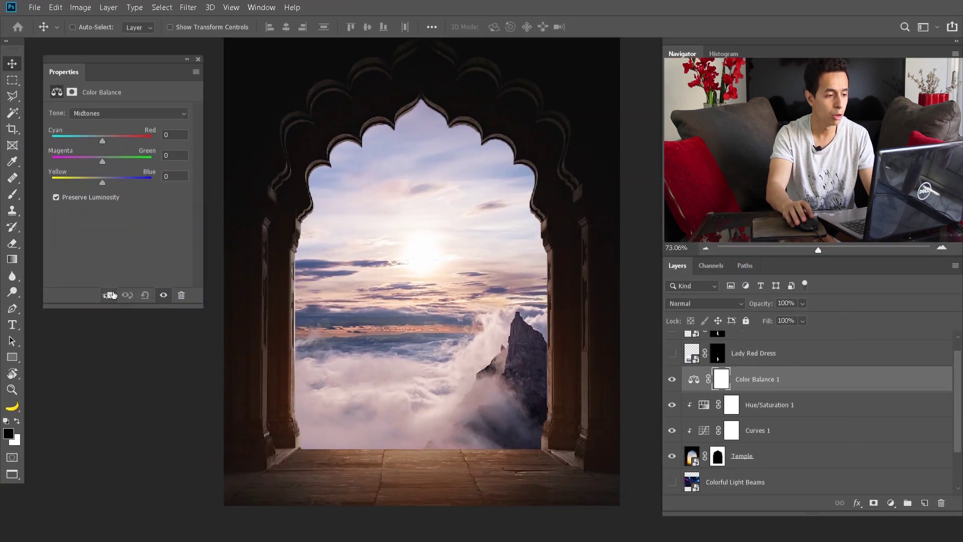
left_click(112, 295)
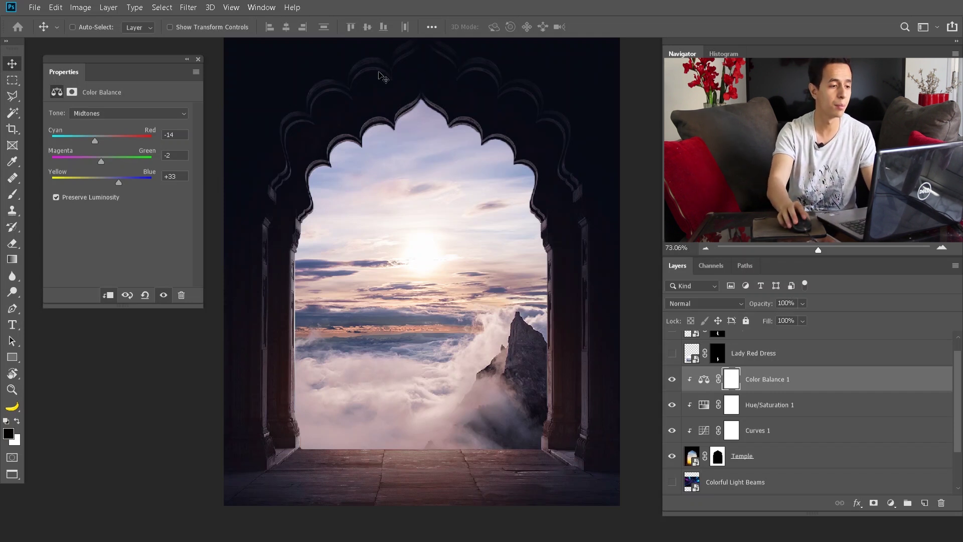
left_click(198, 60)
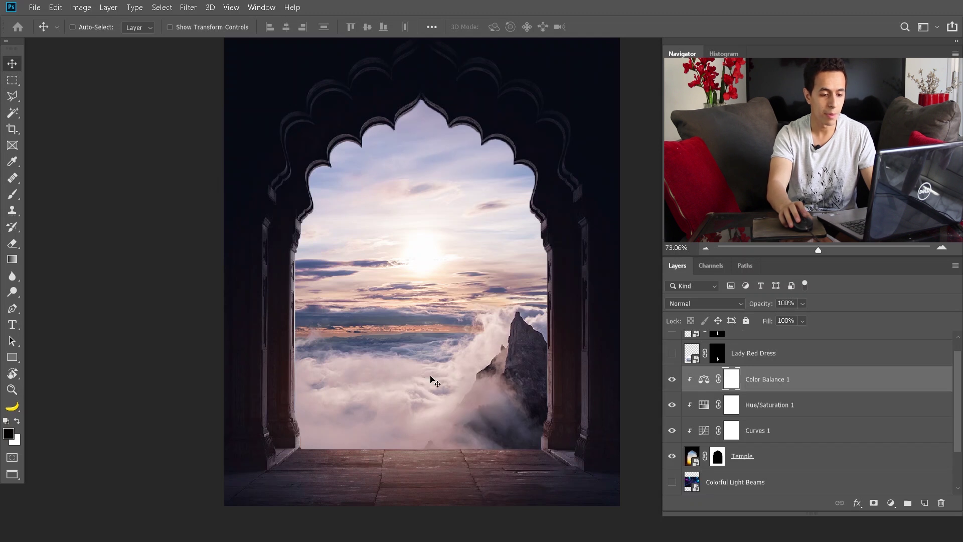
scroll(412, 449, "up", 1)
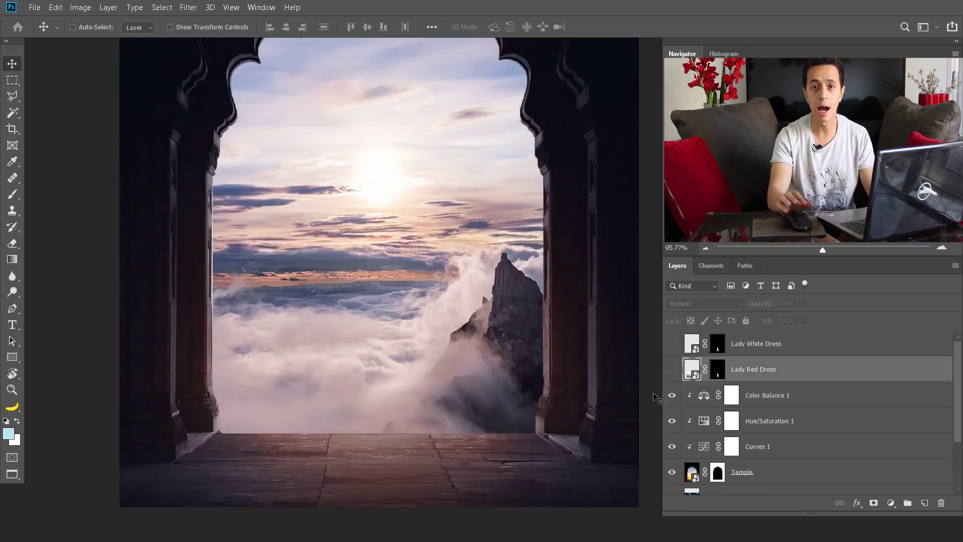
- Show Lady Red Dress and clip a Brightness/Contrast 1 layer to her at brightness -22
left_click(672, 370)
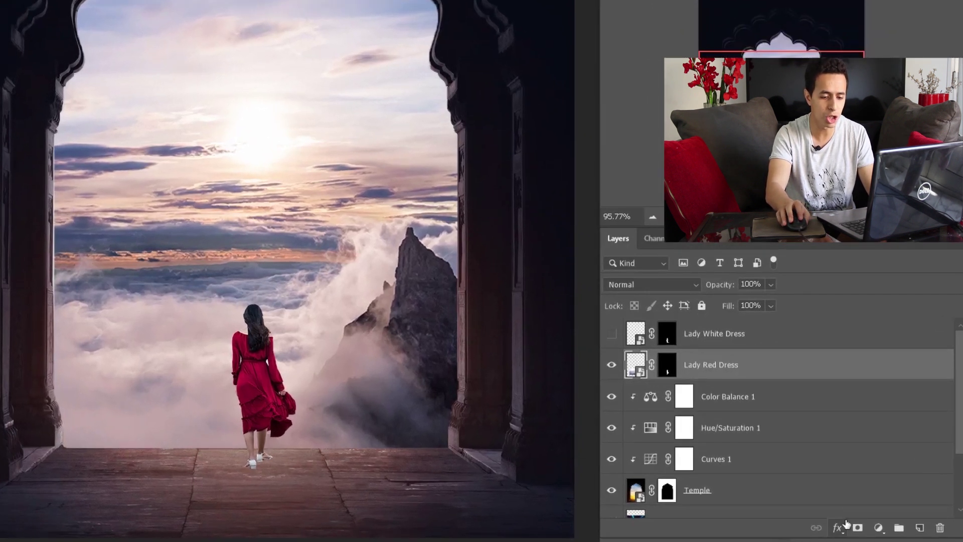
left_click(891, 503)
left_click(855, 306)
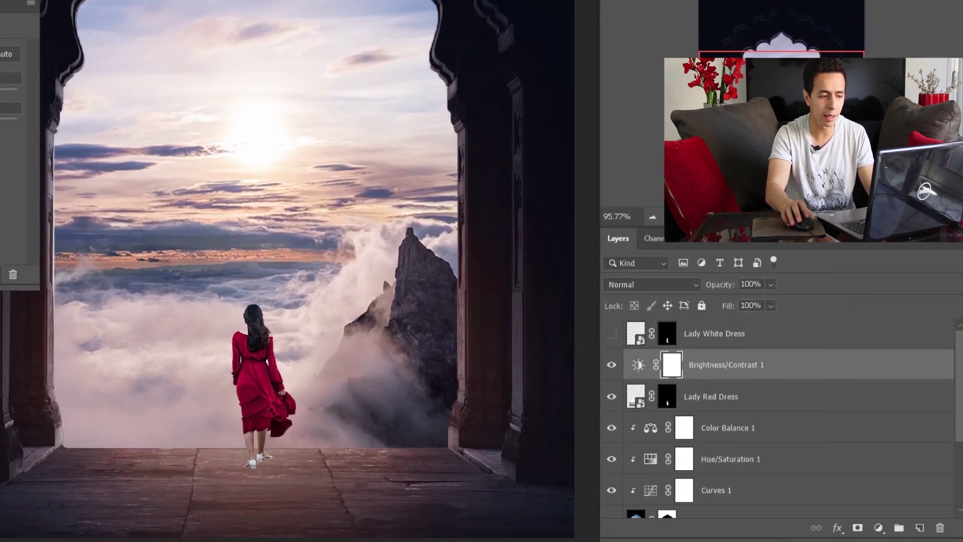
left_click(109, 295)
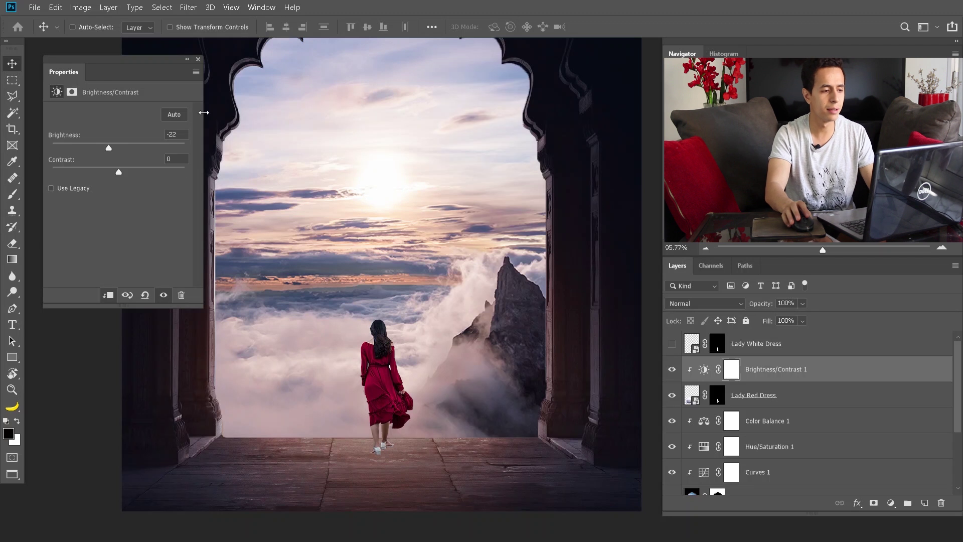
left_click(198, 59)
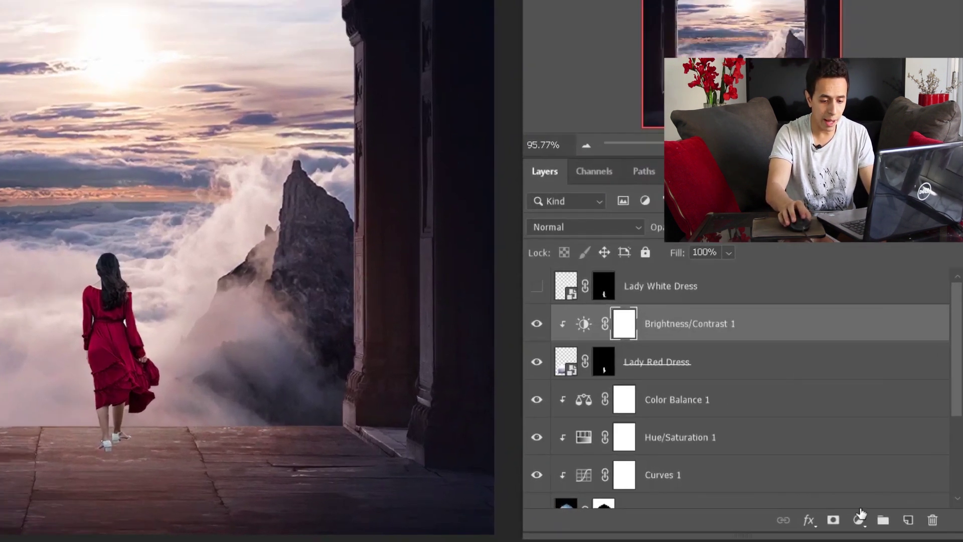
- Clip a Color Balance 2 layer to the red-dress woman with midtones at -8, -2 and +16
left_click(890, 503)
left_click(858, 355)
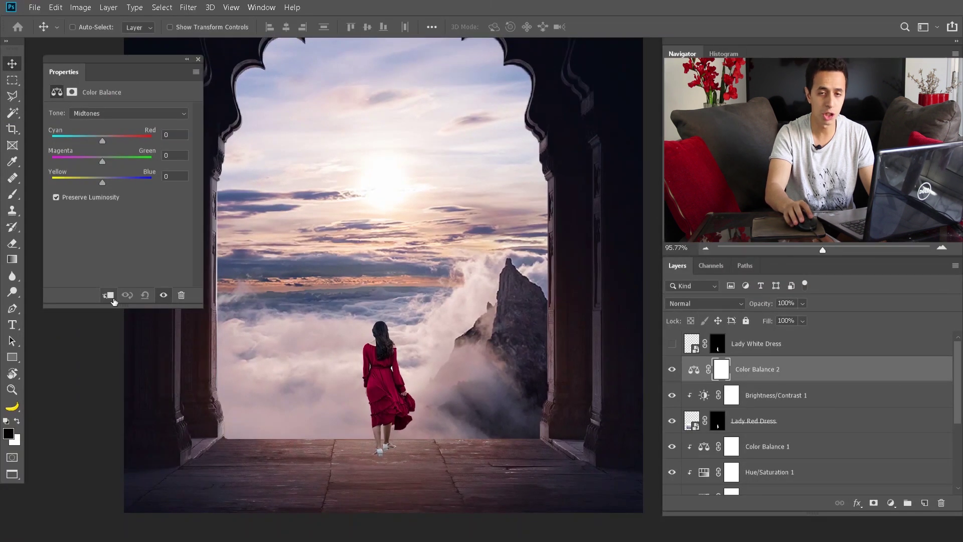
left_click(108, 295)
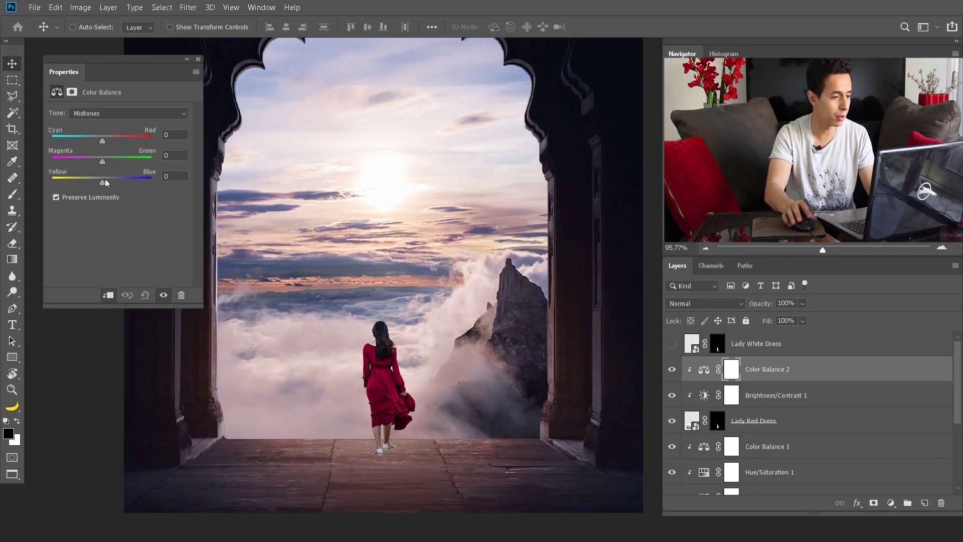
left_click(105, 179)
left_click_drag(106, 178, 109, 178)
left_click(98, 137)
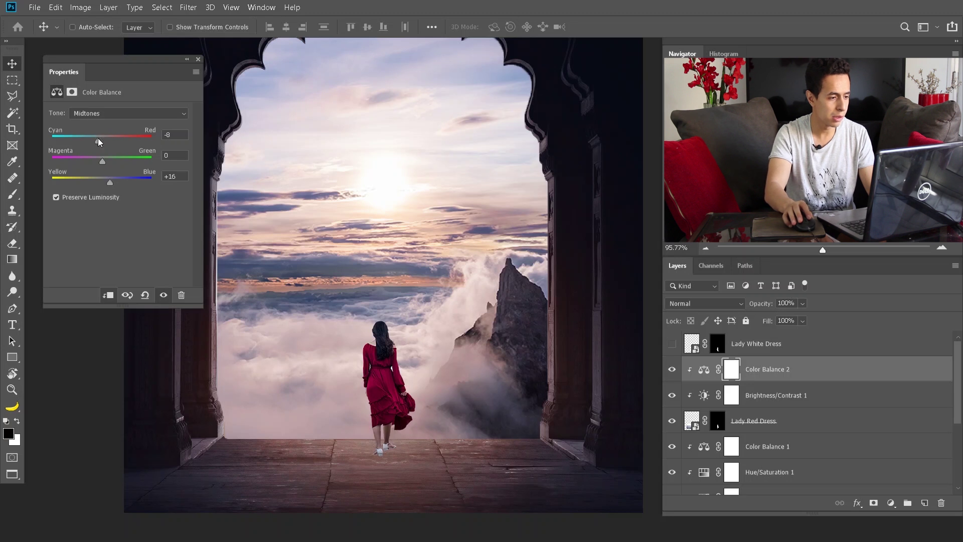
left_click(102, 156)
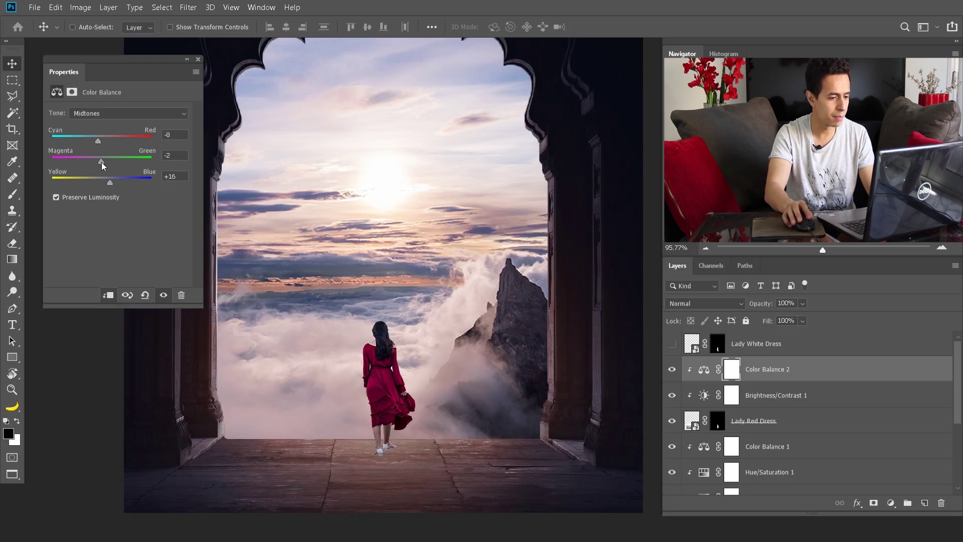
left_click(199, 59)
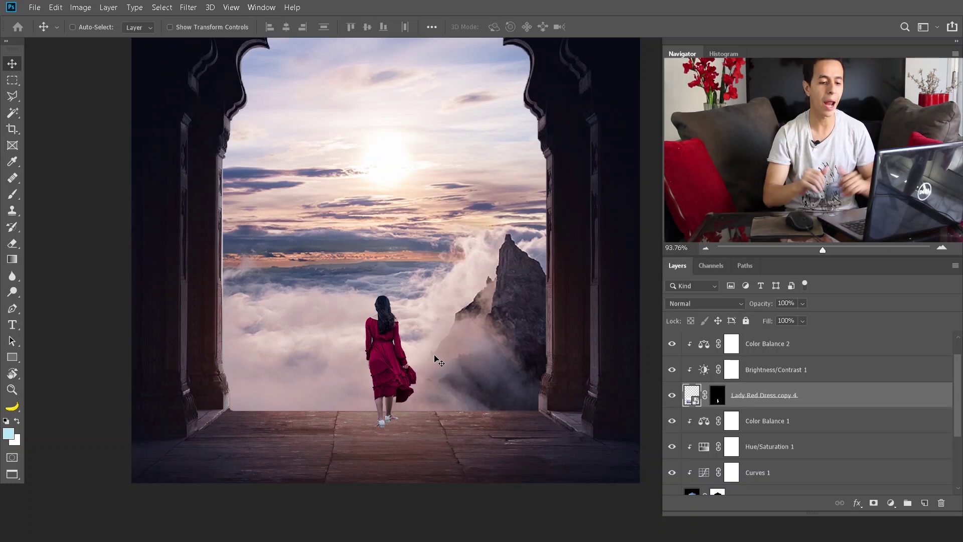
- Duplicate the red-dress woman layer and convert Lady Red Dress copy 5 to a smart object
scroll(445, 379, "up", 1)
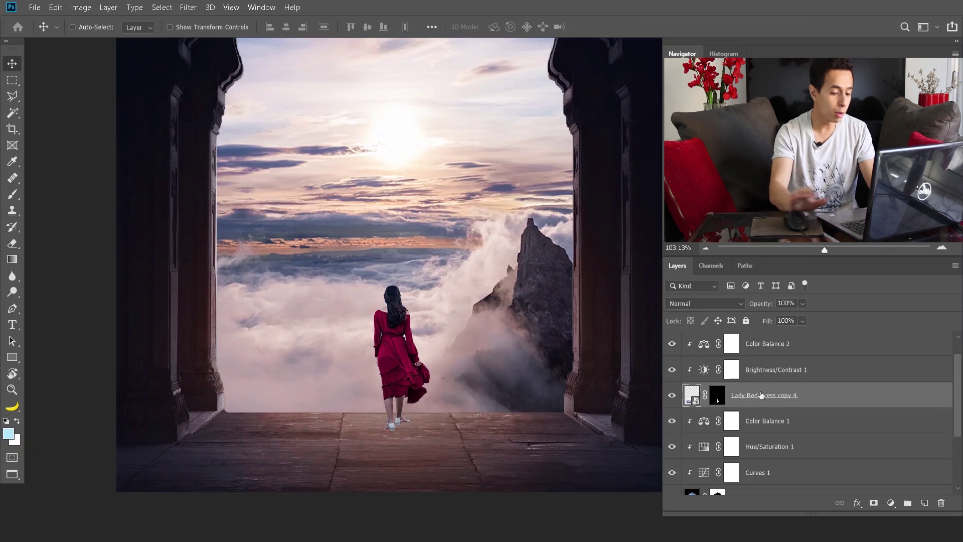
key("ctrl+j")
key("ctrl+j")
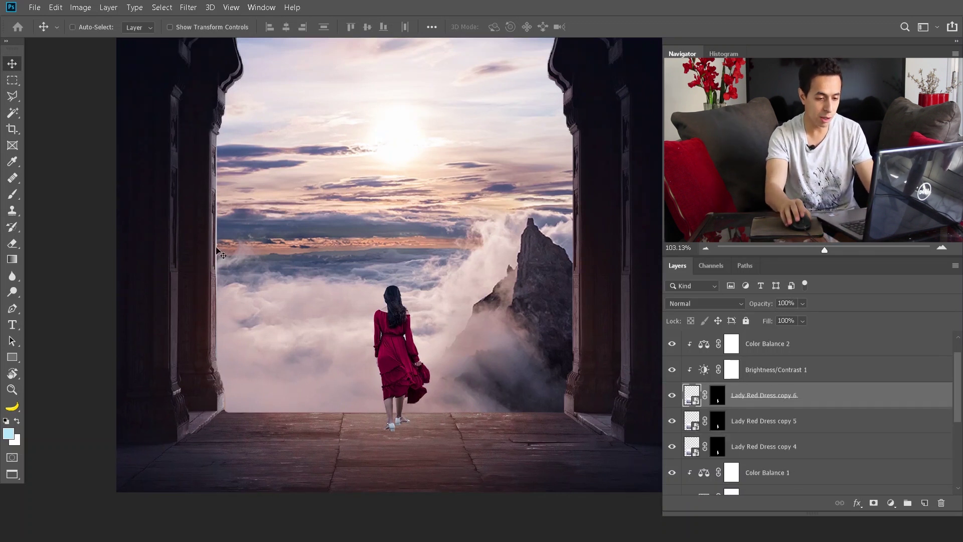
scroll(391, 323, "up", 2)
right_click(779, 423)
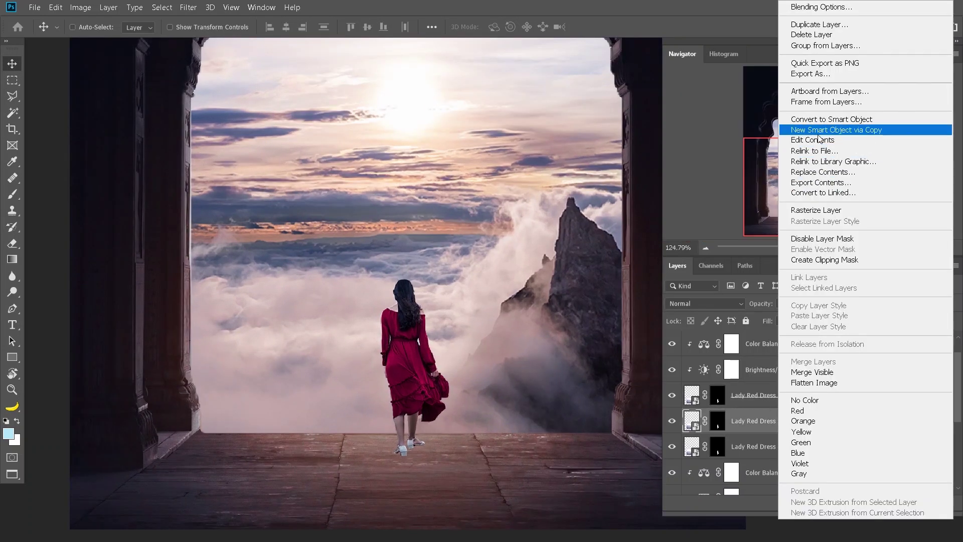
left_click(808, 119)
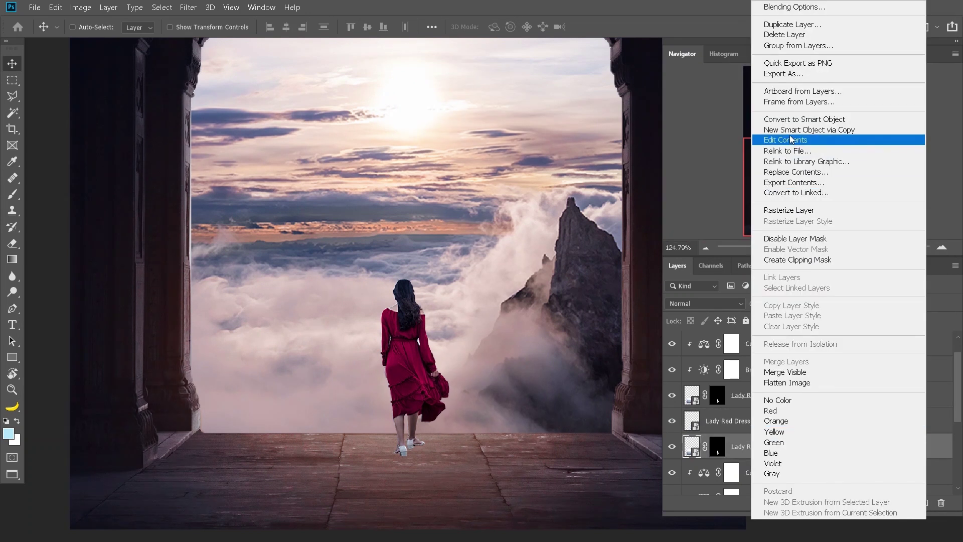
left_click(802, 119)
left_click(737, 424)
scroll(365, 246, "down", 2)
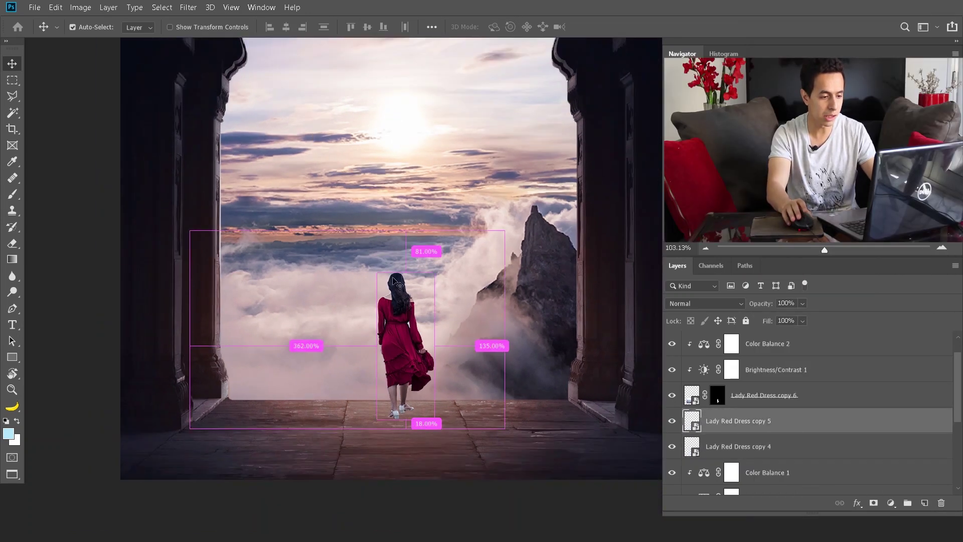
- Flip Lady Red Dress copy 5 upside down beneath her feet and stretch it into a reflection
key("ctrl+t")
left_click_drag(405, 273, 402, 516)
scroll(368, 360, "down", 2)
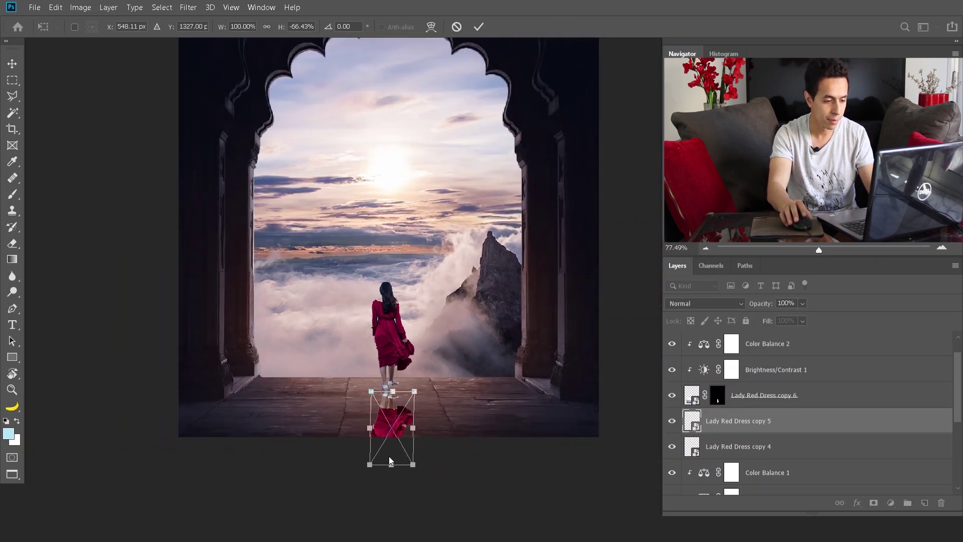
left_click_drag(391, 466, 394, 484)
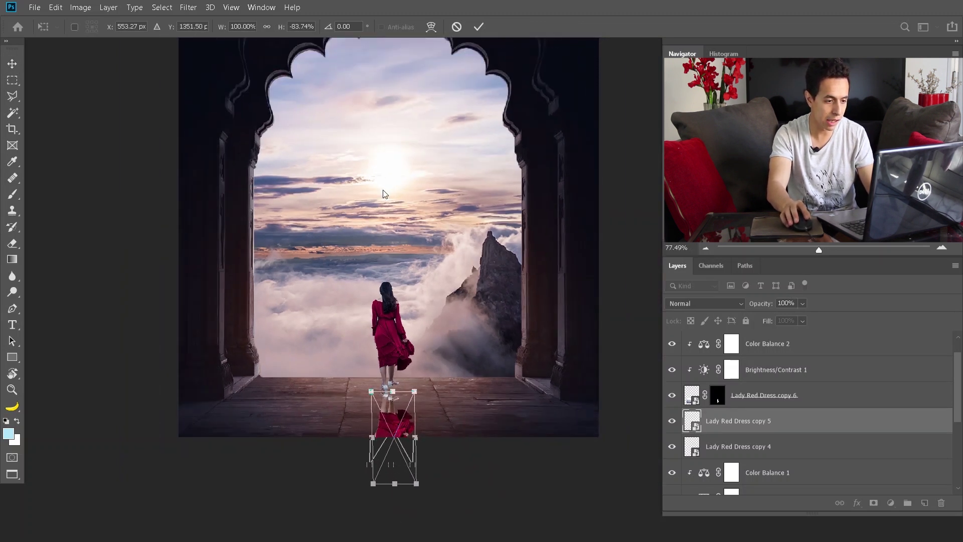
scroll(397, 432, "up", 6)
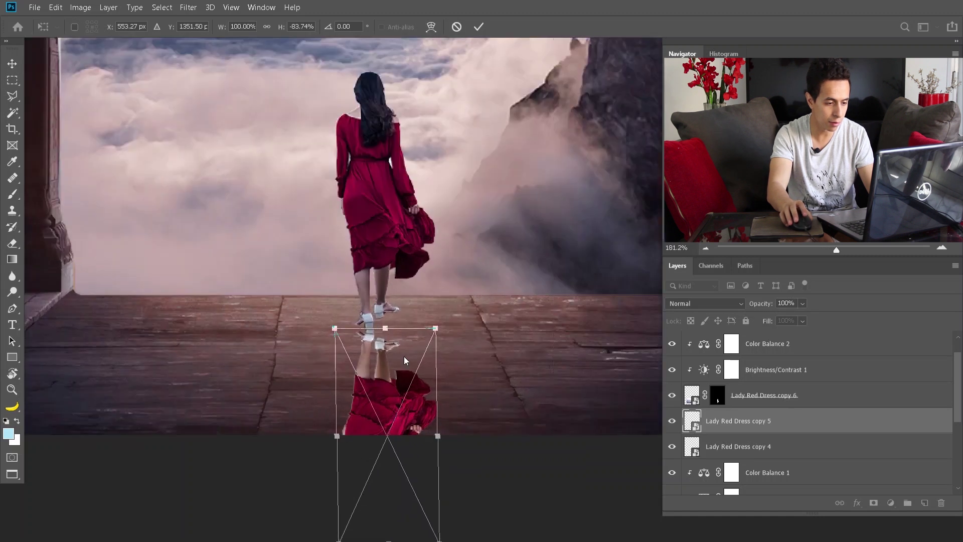
left_click_drag(385, 328, 387, 324)
key("Return")
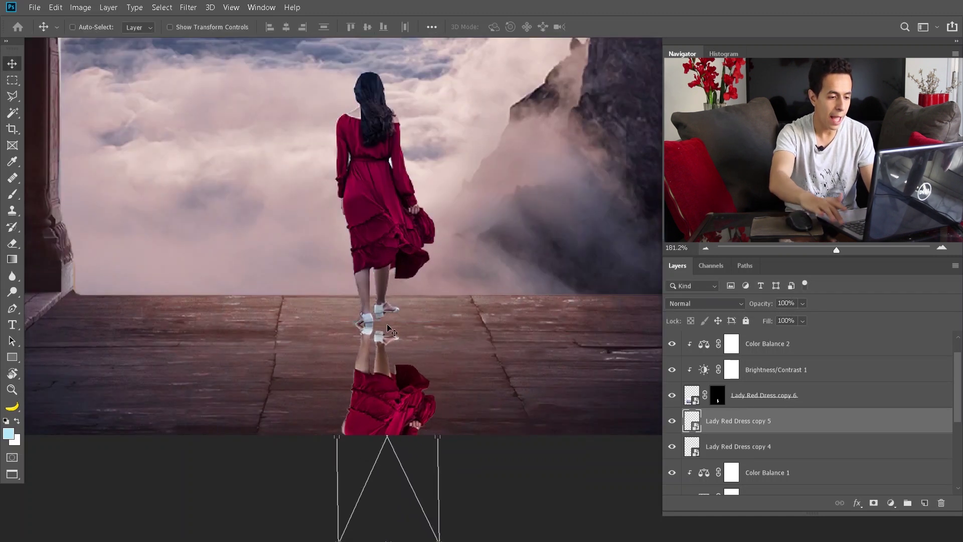
- Puppet Warp the reflection, pinning the mesh and bending the reflected feet up to meet hers
scroll(384, 333, "up", 4)
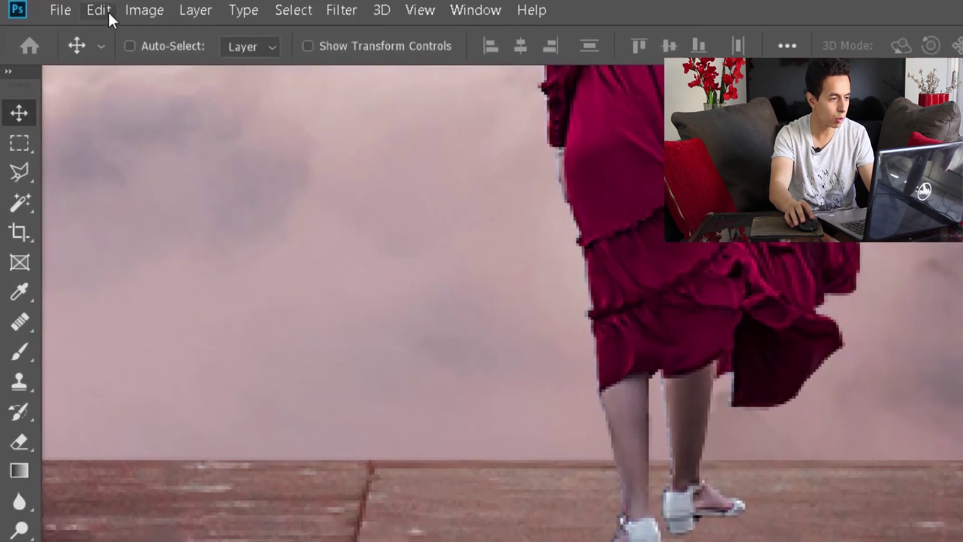
left_click(56, 7)
left_click(139, 444)
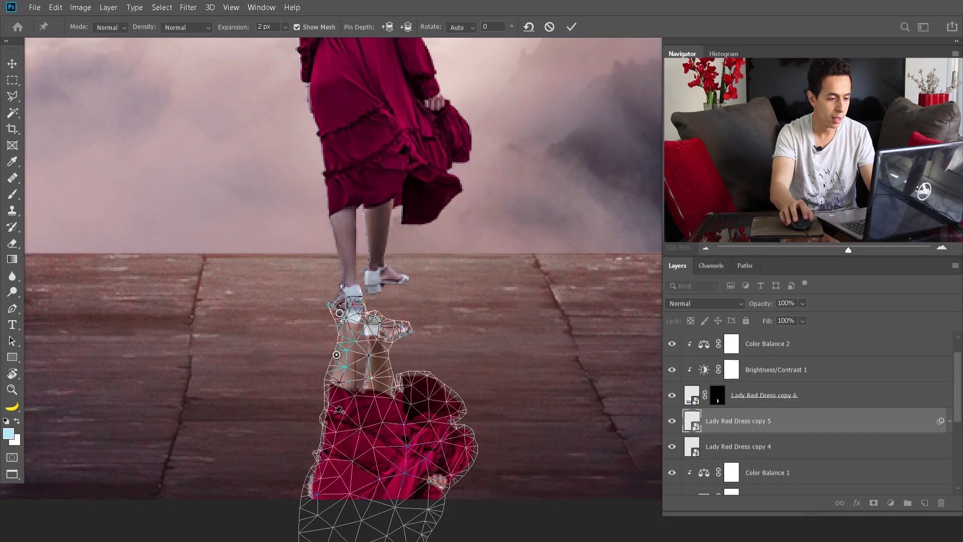
left_click(335, 414)
left_click(337, 450)
left_click(348, 483)
left_click(422, 492)
left_click(437, 432)
left_click_drag(387, 329, 382, 284)
left_click_drag(337, 313, 335, 304)
left_click(373, 289)
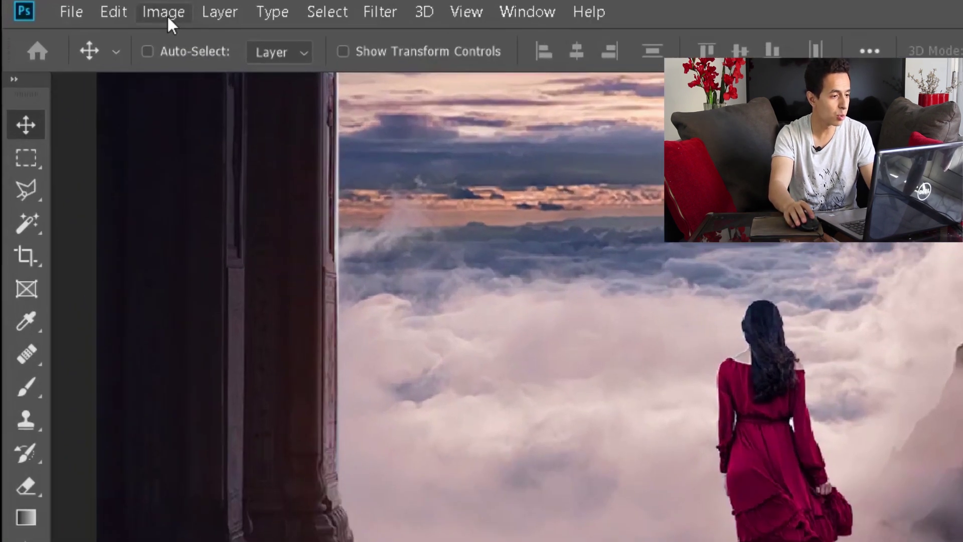
- Darken the copy 5 reflection almost to black with Curves to form a floor shadow
left_click(168, 16)
mouse_move(232, 86)
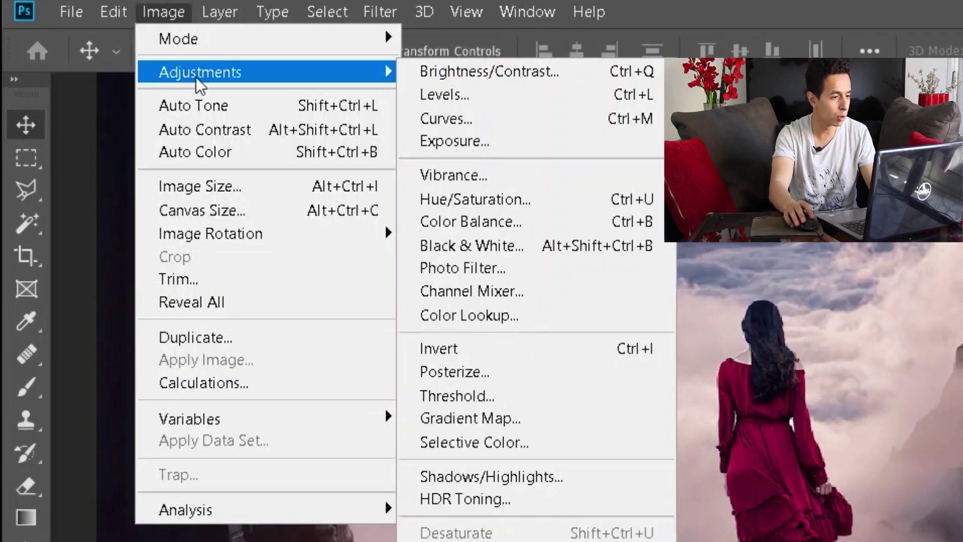
left_click(504, 119)
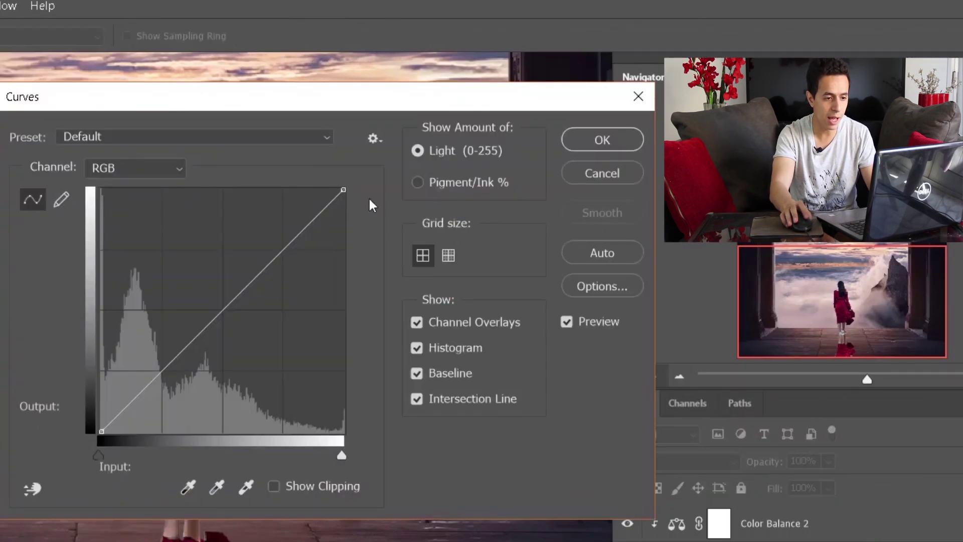
left_click_drag(343, 190, 344, 432)
left_click(614, 149)
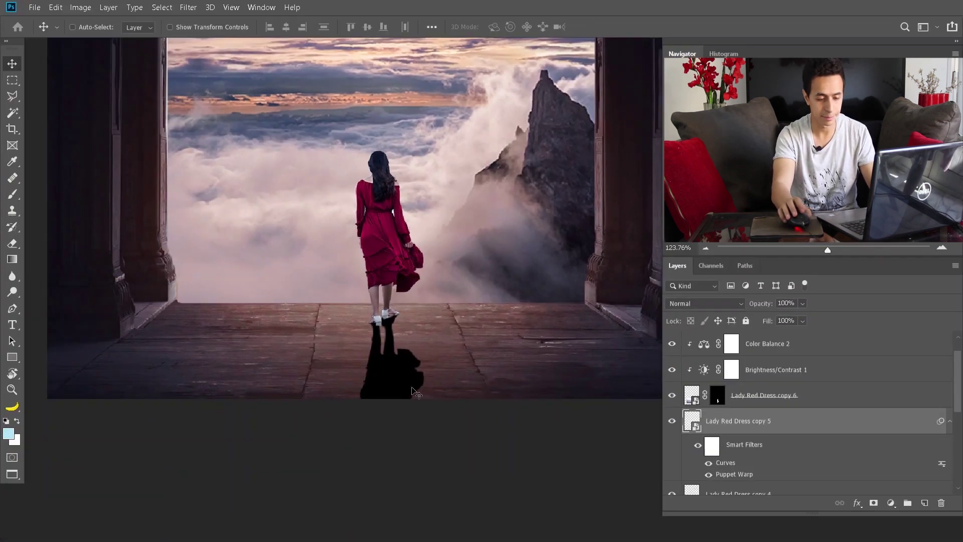
scroll(413, 390, "down", 2)
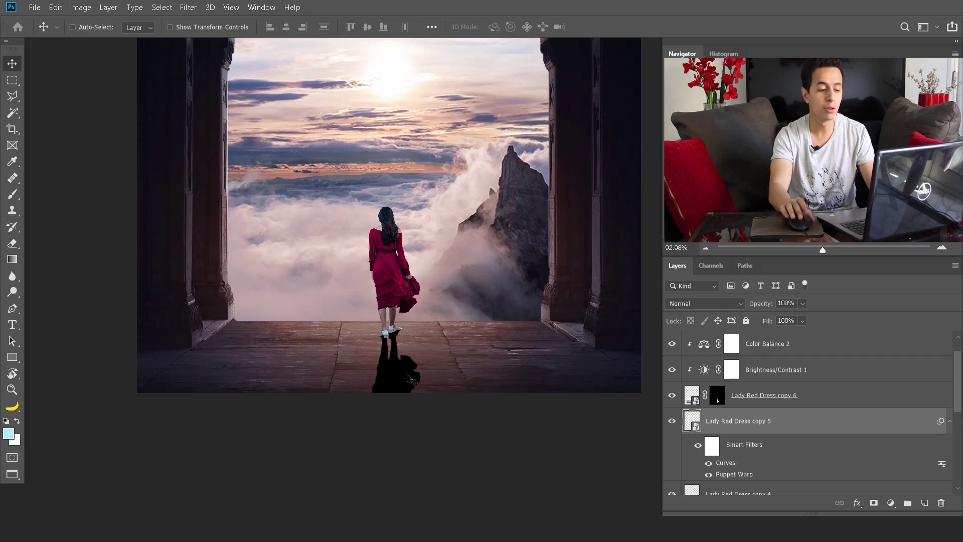
scroll(410, 380, "up", 1)
scroll(411, 383, "up", 3)
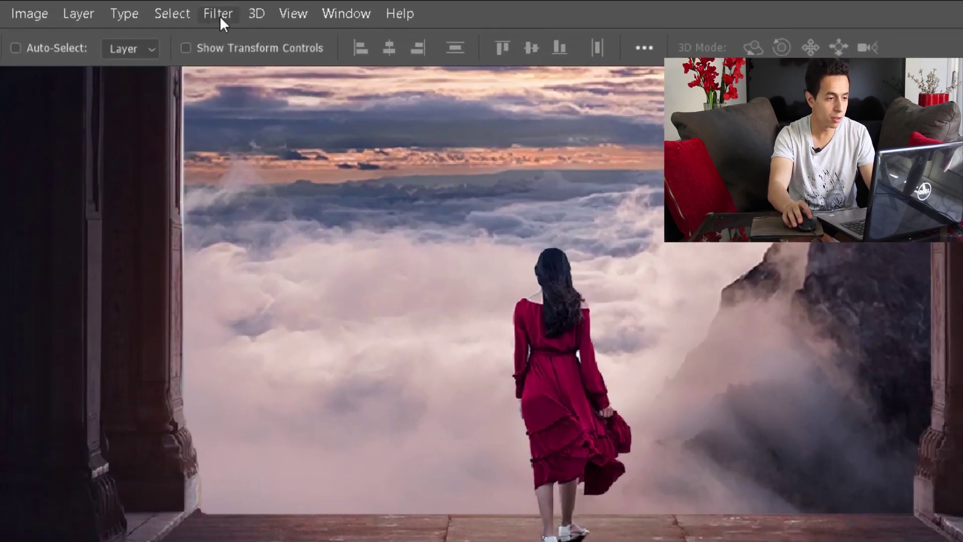
- Blur the shadow with a 2.3-pixel Gaussian Blur and add a layer mask
left_click(219, 16)
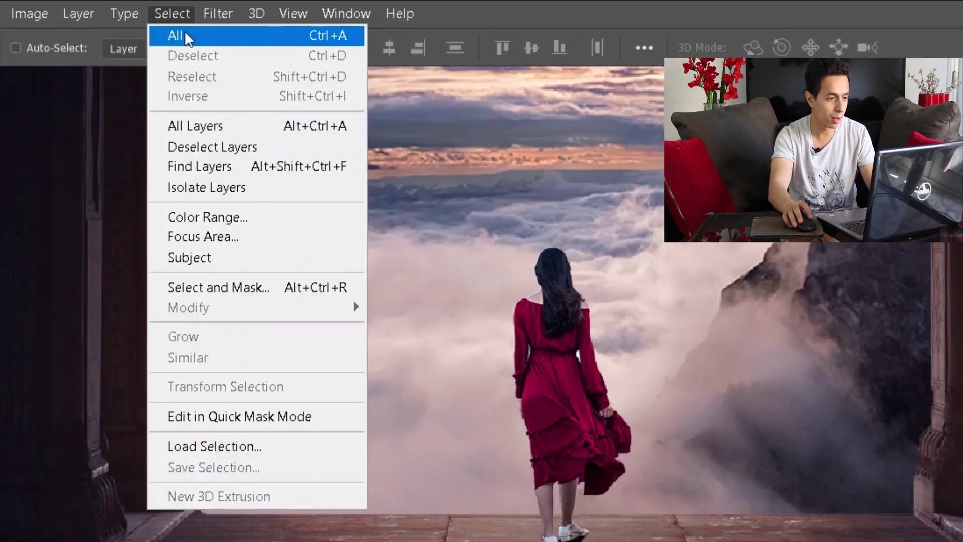
mouse_move(451, 247)
left_click(524, 327)
left_click_drag(156, 383, 128, 374)
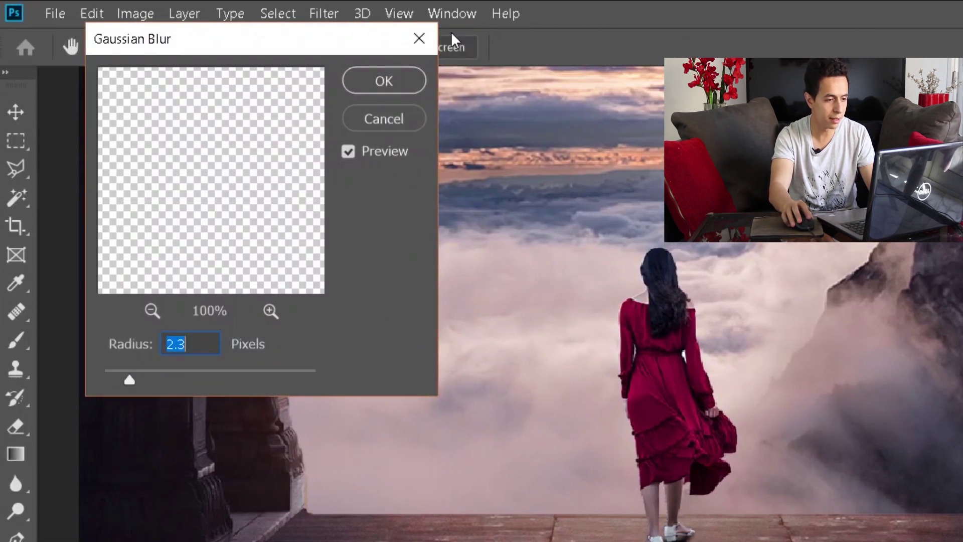
left_click(384, 81)
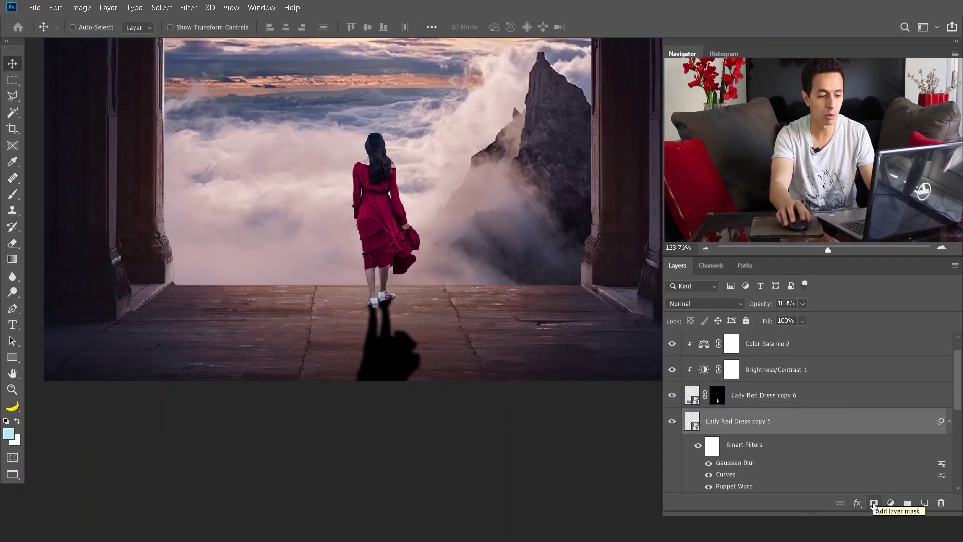
left_click(873, 503)
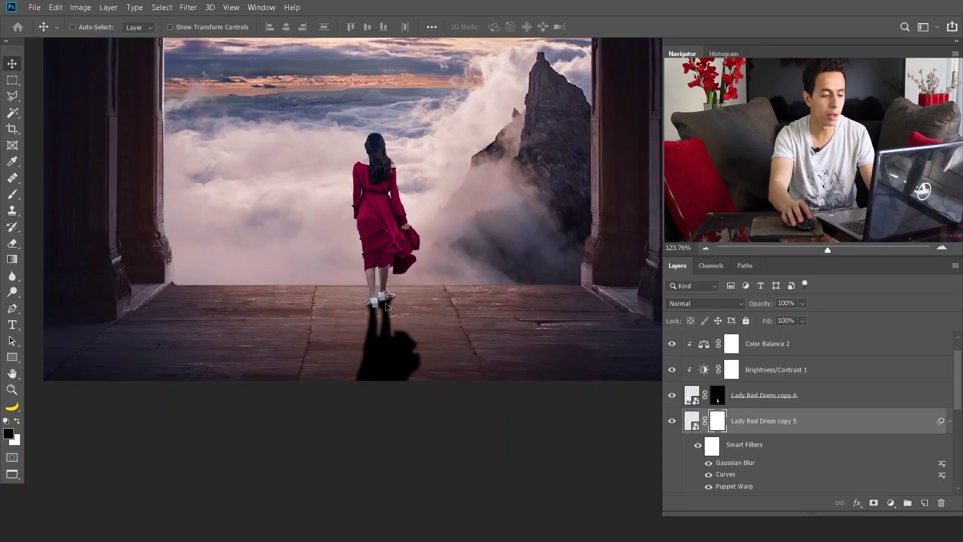
- Drag a gradient on the shadow's mask so it fades out away from her feet
left_click(12, 258)
scroll(390, 394, "down", 1)
scroll(390, 394, "up", 1)
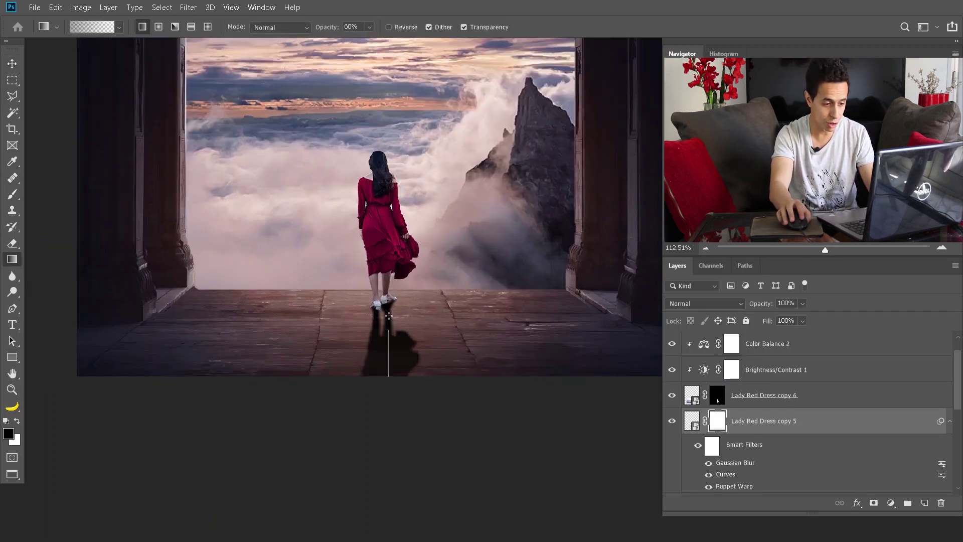
left_click_drag(395, 385, 392, 245)
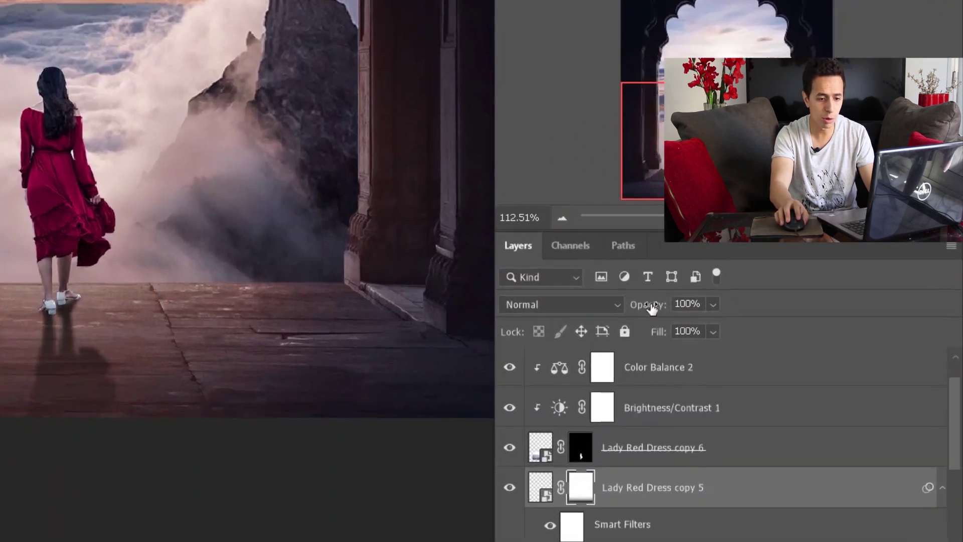
- Lower the shadow layer's opacity to 60%
left_click_drag(775, 307, 765, 307)
left_click_drag(642, 310, 634, 308)
scroll(111, 437, "up", 1)
scroll(47, 490, "down", 5)
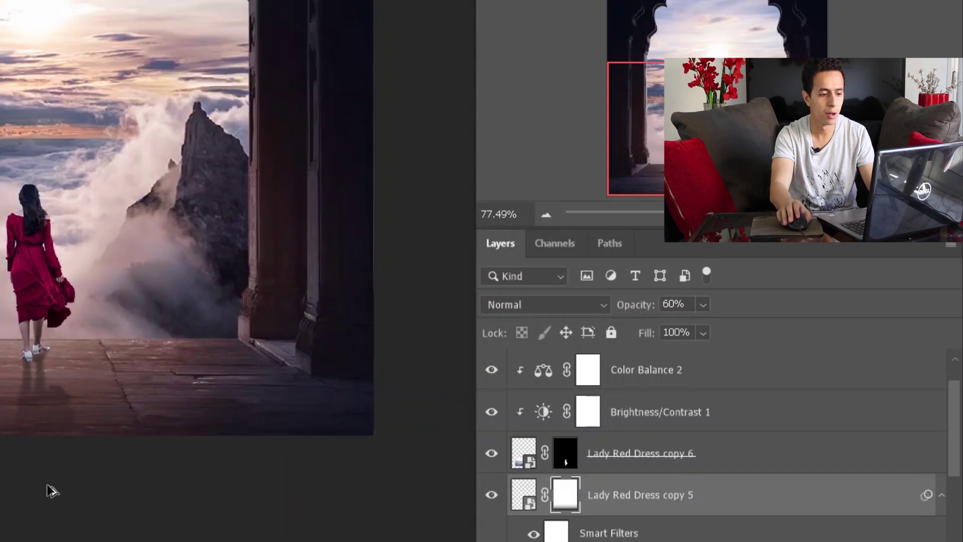
scroll(20, 493, "up", 1)
scroll(754, 444, "down", 3)
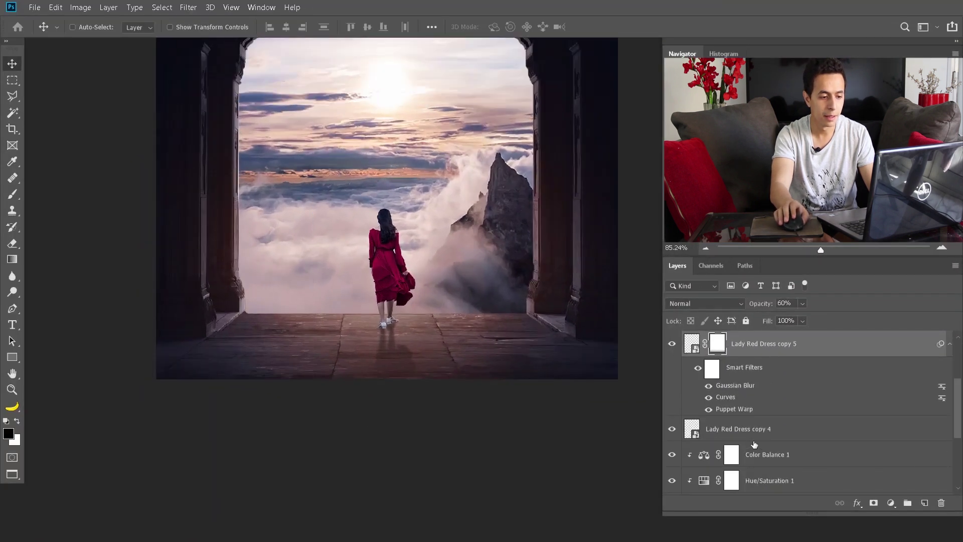
- Darken the Lady Red Dress copy 4 layer with an Image > Adjustments > Curves adjustment
left_click(725, 429)
left_click(81, 7)
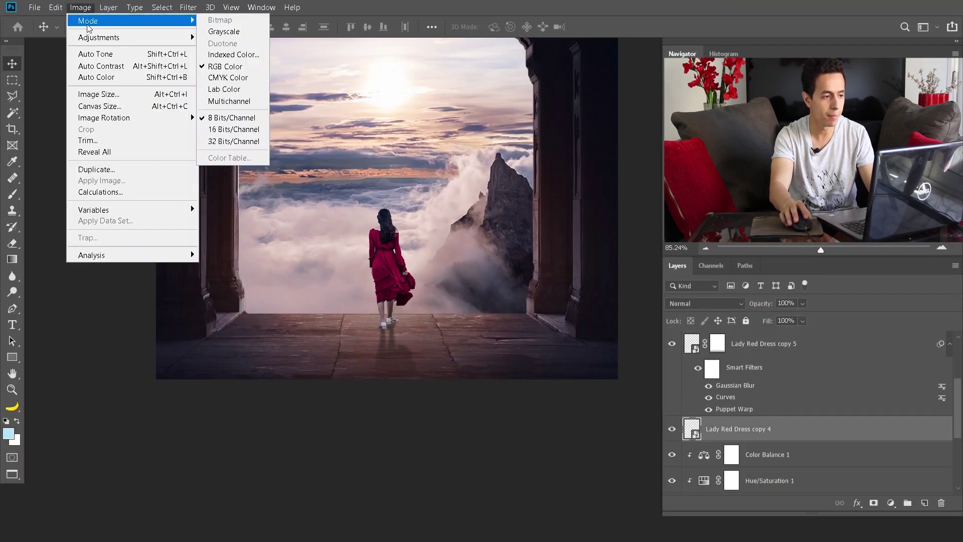
mouse_move(188, 37)
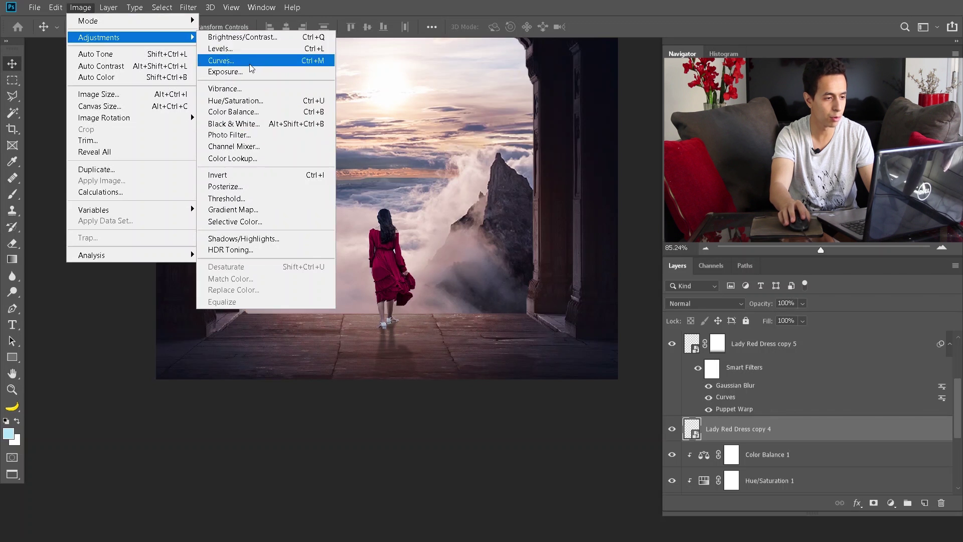
left_click(235, 60)
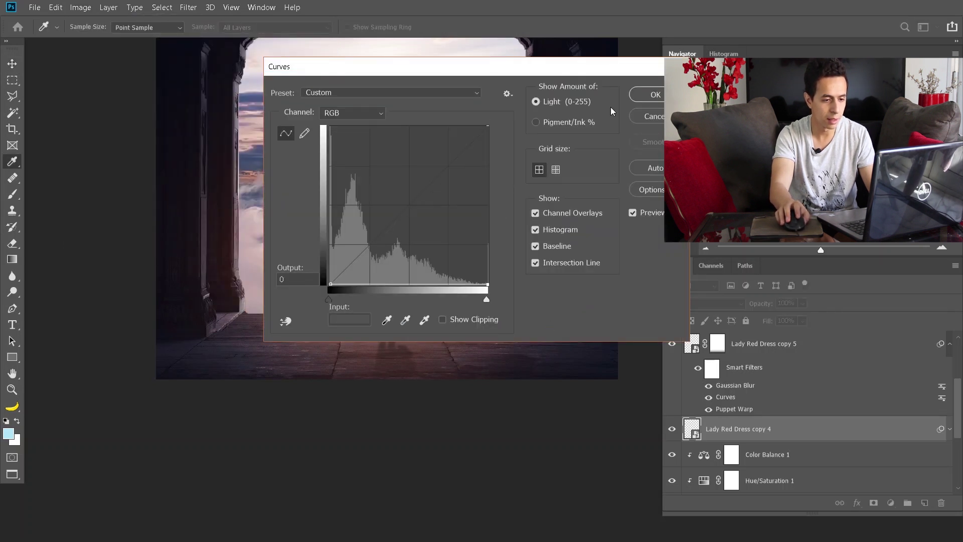
left_click(654, 95)
- Free Transform copy 4 to flip it below her feet, angled and stretched toward the lower right
key("ctrl+t")
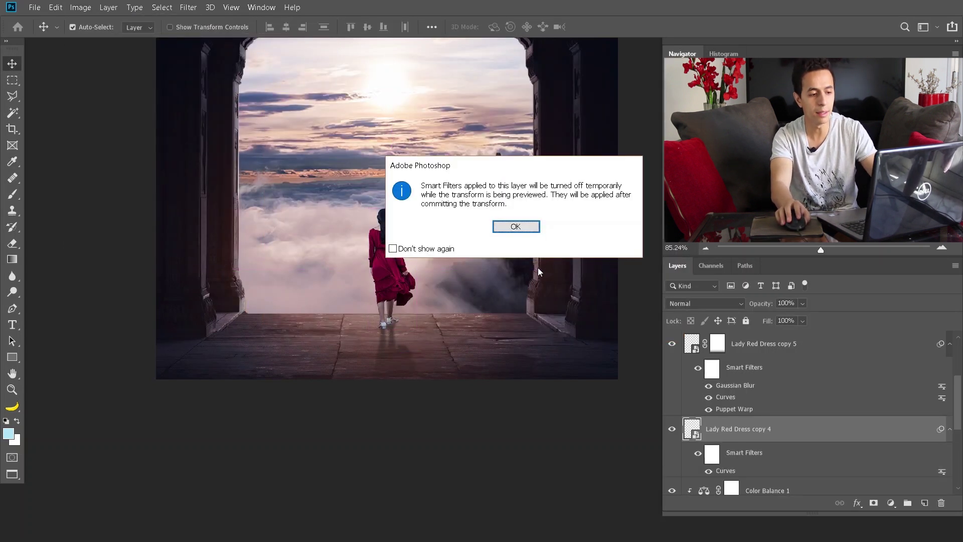
left_click(501, 232)
left_click_drag(392, 207, 480, 414)
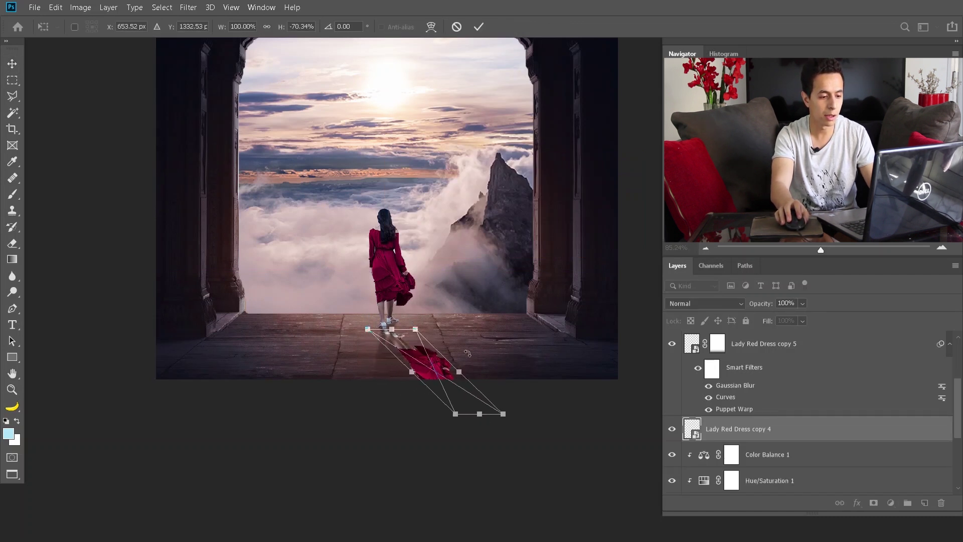
left_click_drag(462, 375, 458, 354)
left_click_drag(482, 407, 533, 406)
left_click_drag(481, 352, 470, 351)
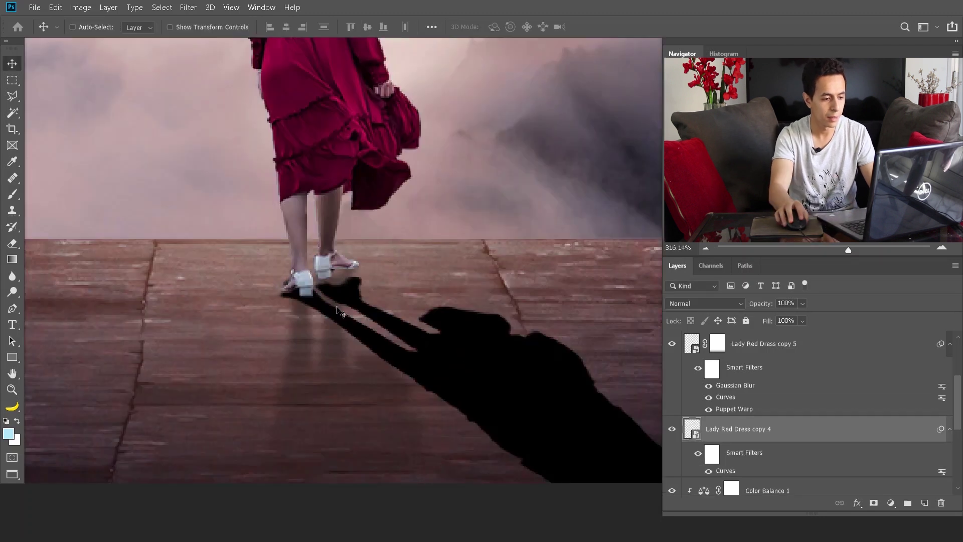
- Puppet Warp the shadow with pins so it bends to meet the shoe, then commit
left_click(59, 8)
left_click(124, 244)
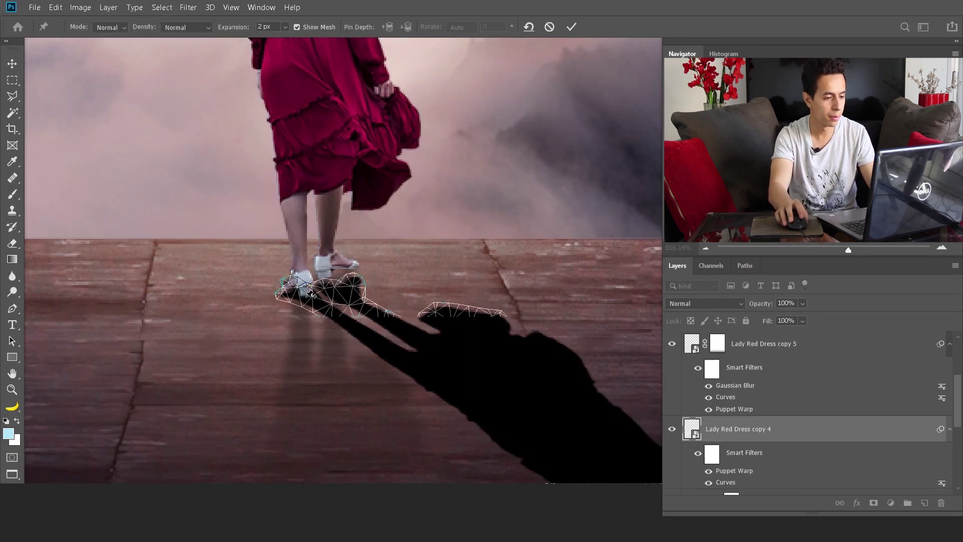
left_click(291, 291)
left_click(345, 320)
left_click(440, 377)
left_click(544, 428)
left_click(500, 342)
left_click(328, 282)
left_click_drag(359, 278, 360, 273)
key("Return")
key("ctrl+0")
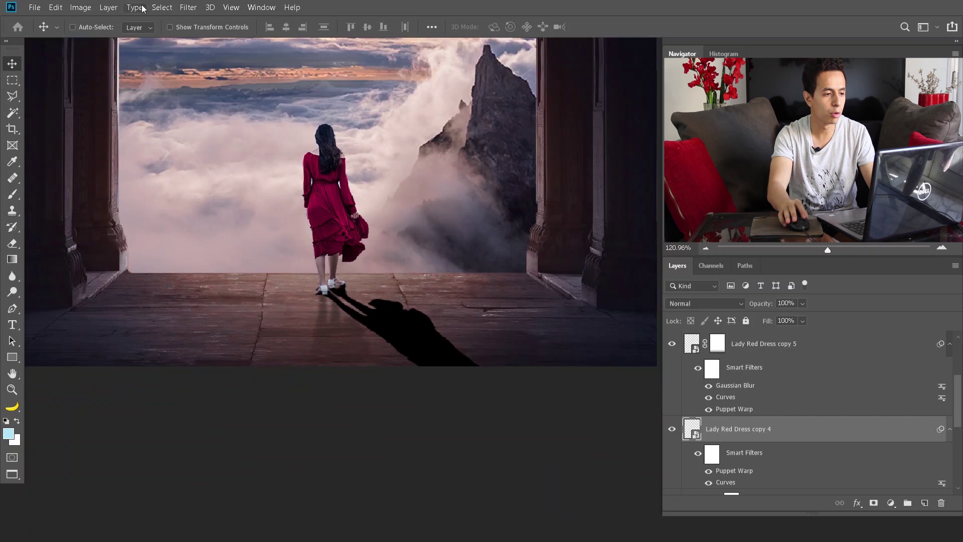
- Apply a 2.3-pixel Gaussian Blur to the diagonal copy 4 shadow
left_click(187, 8)
left_click(201, 20)
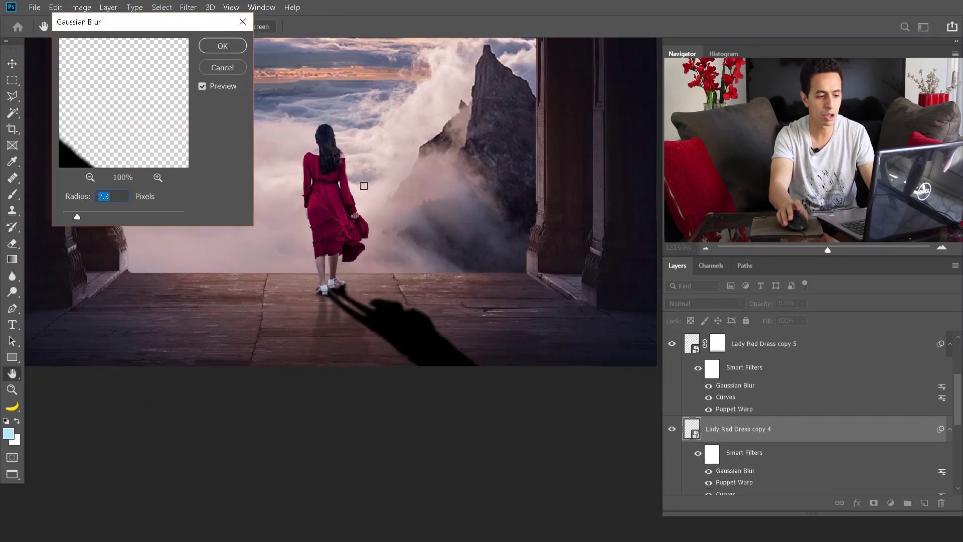
left_click(229, 47)
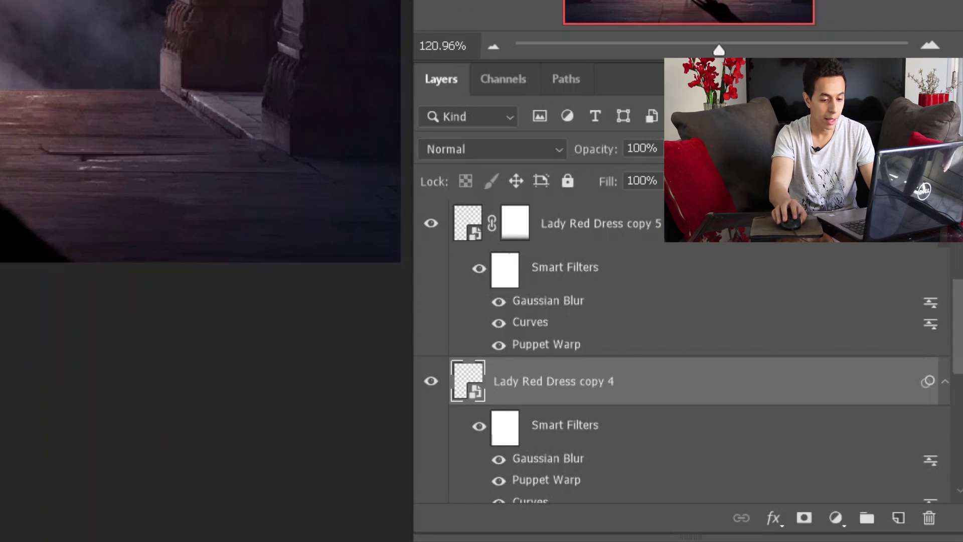
- Add a layer mask with gradients fading the shadow's length, and set opacity to 50%
left_click(804, 518)
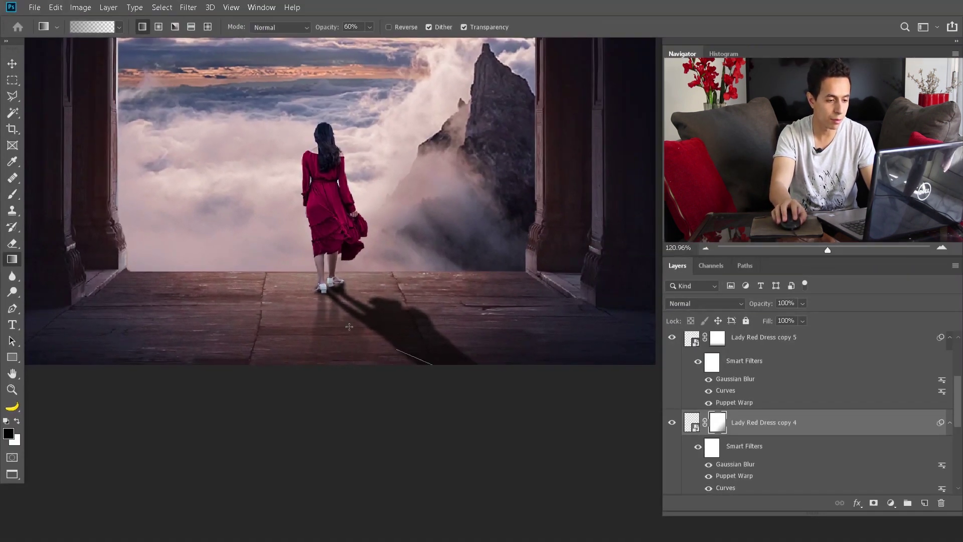
left_click_drag(351, 301, 547, 432)
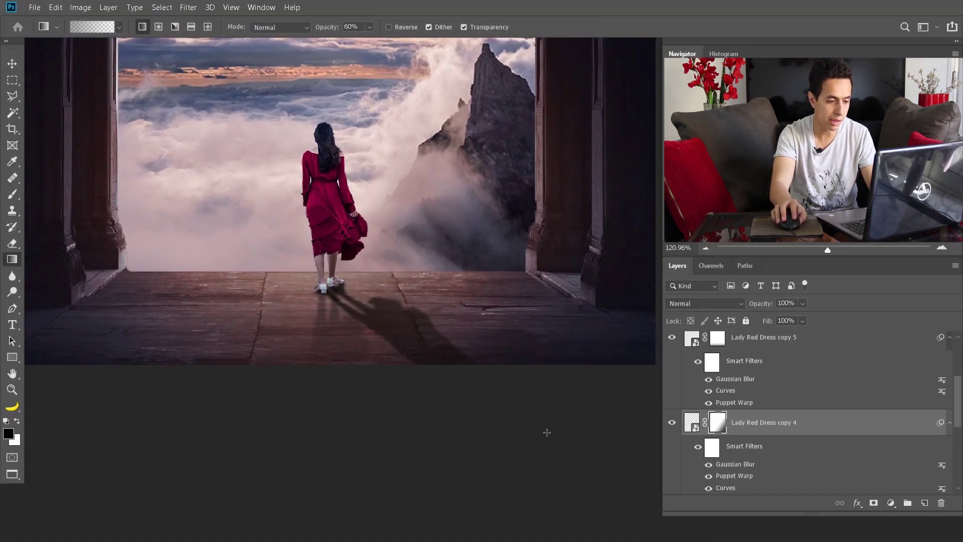
left_click_drag(449, 364, 329, 284)
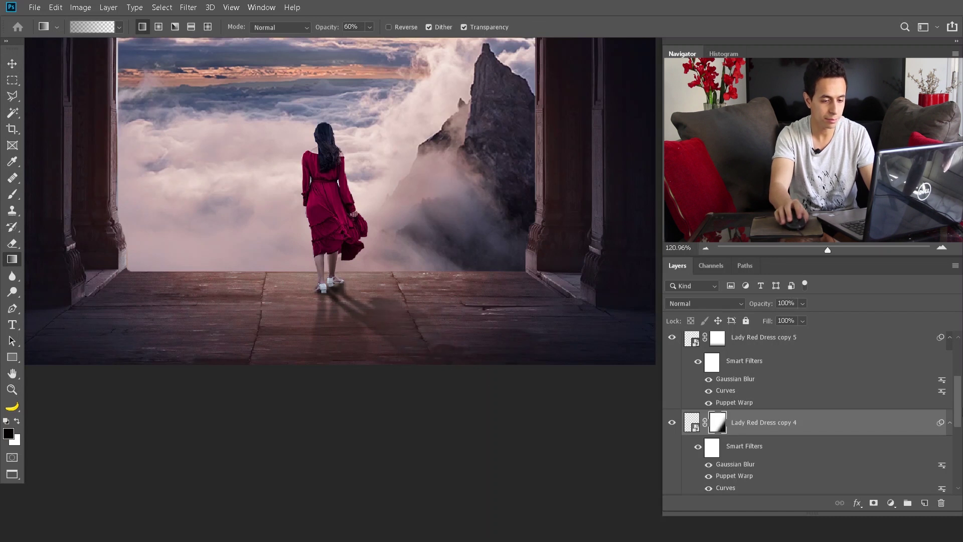
left_click_drag(766, 305, 757, 305)
scroll(379, 322, "down", 4)
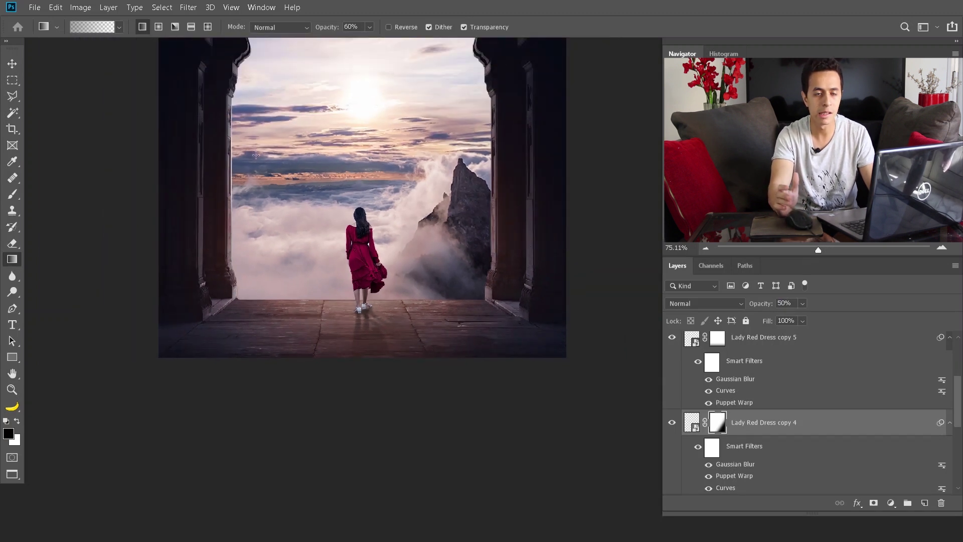
scroll(281, 200, "up", 4)
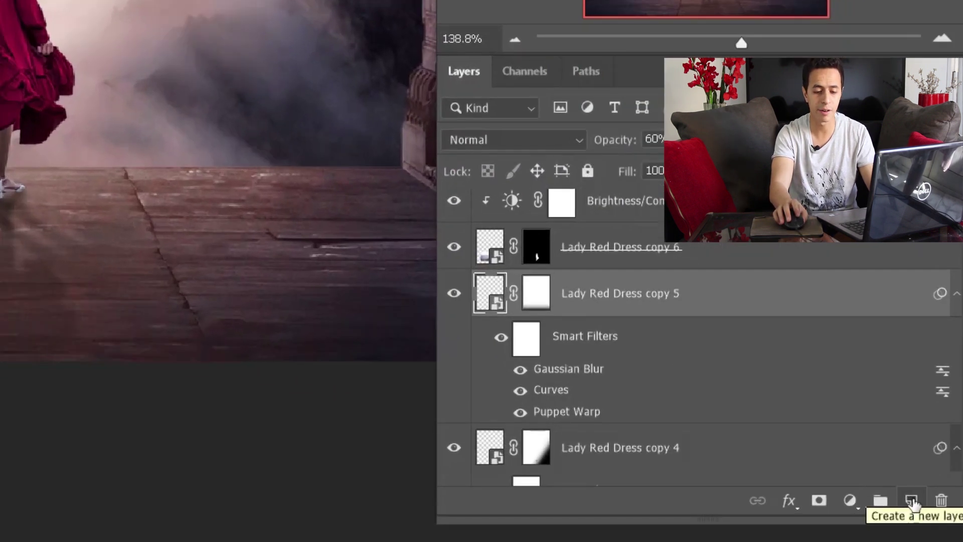
- Create a new layer named 'shadow feet'
left_click(911, 502)
double_click(548, 302)
type("shadow fe")
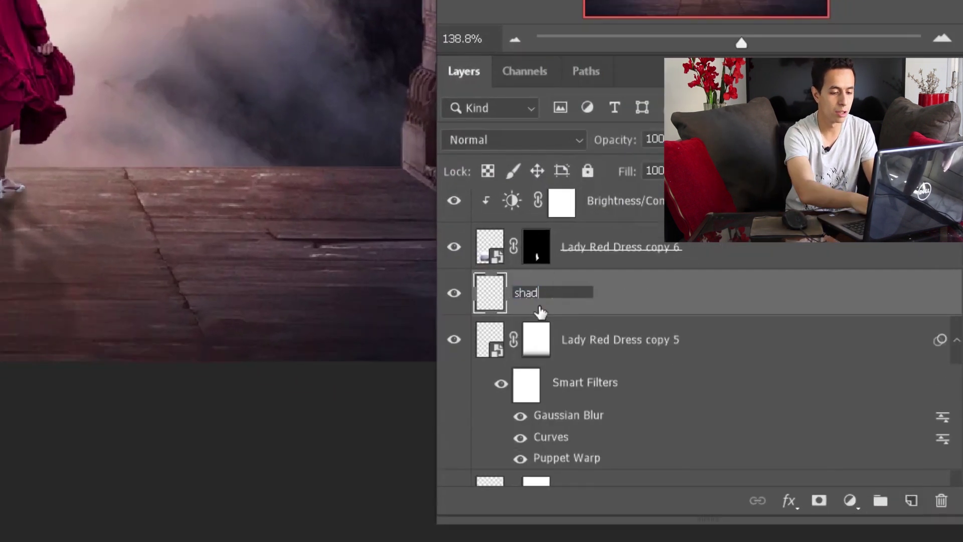
type("et")
key("Return")
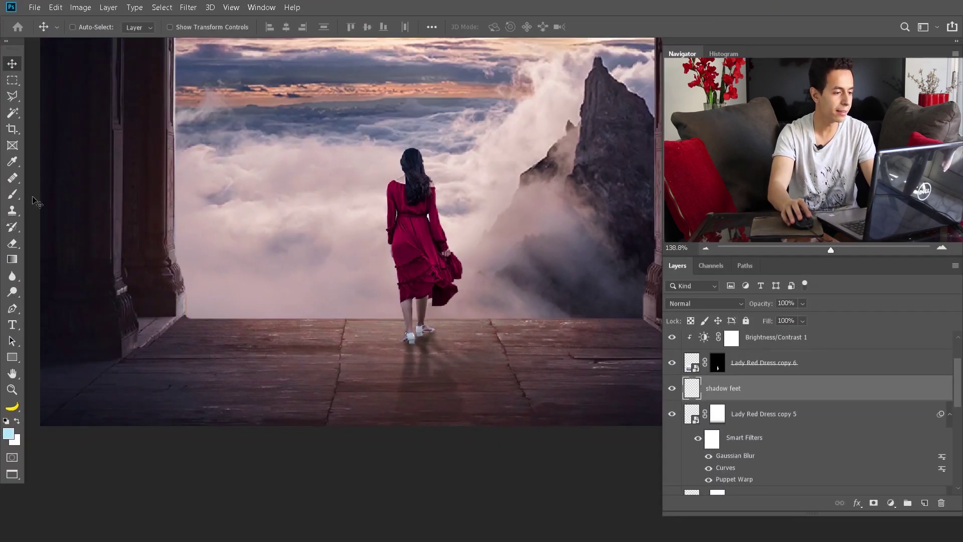
- Set up a black brush with a flattened elliptical tip rotated about 60°
key("b")
left_click(5, 421)
left_click(8, 433)
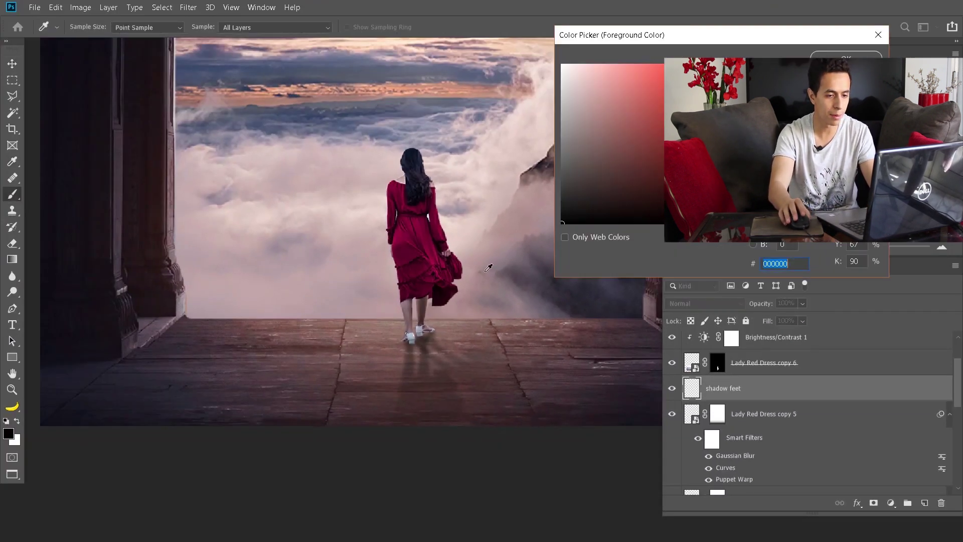
key("Return")
scroll(430, 310, "up", 2)
scroll(419, 349, "up", 4)
right_click(416, 266)
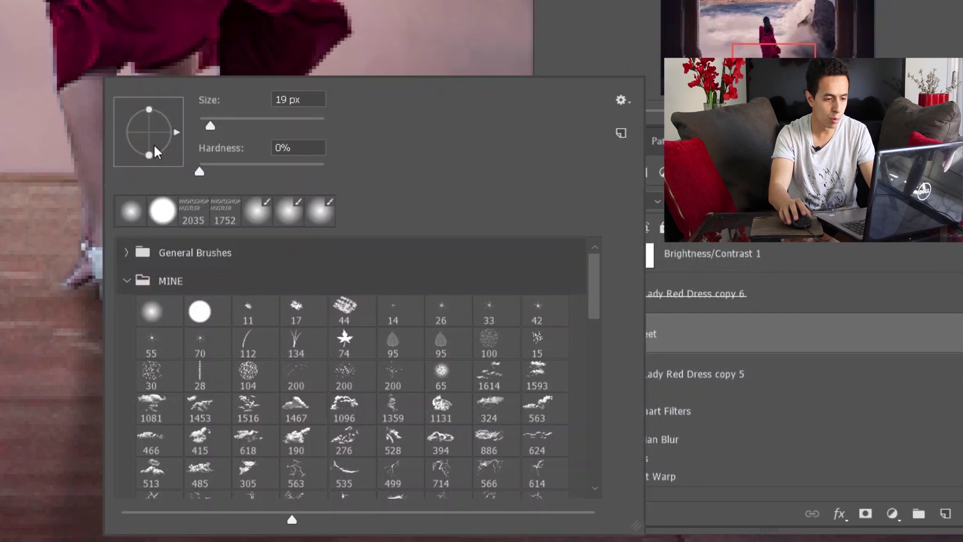
left_click_drag(151, 107, 150, 117)
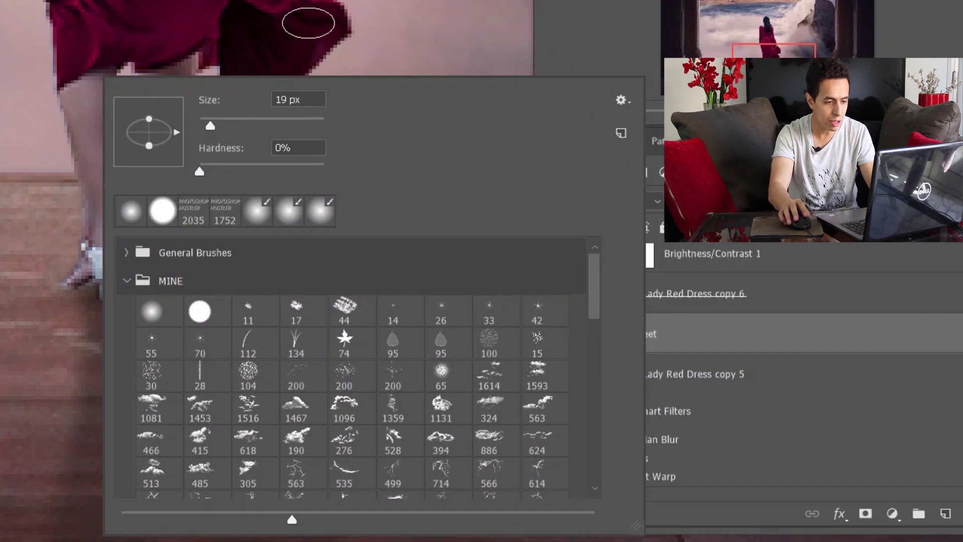
right_click(313, 22)
left_click_drag(392, 82, 380, 104)
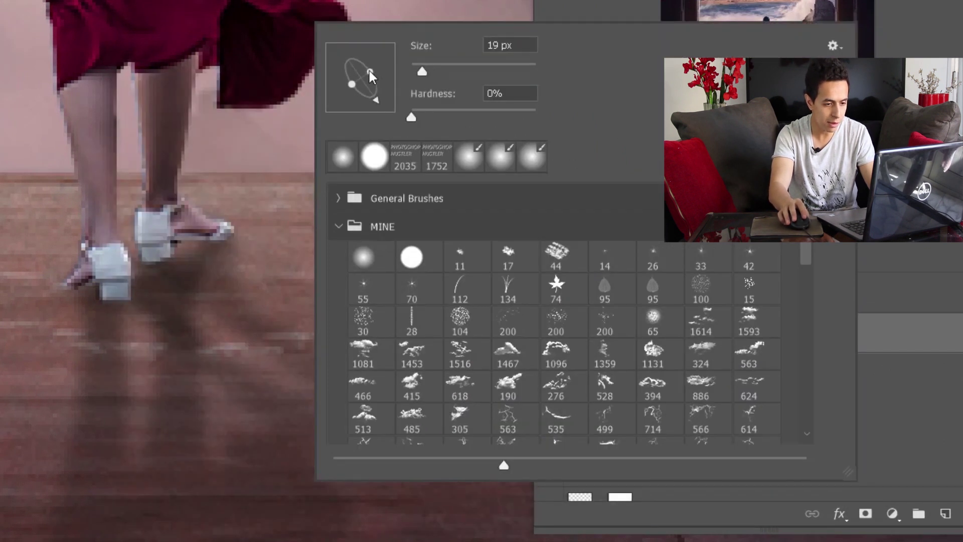
key("Return")
- Paint a soft dark shadow under the left shoe, then re-angle the brush tip
left_click_drag(129, 312, 107, 301)
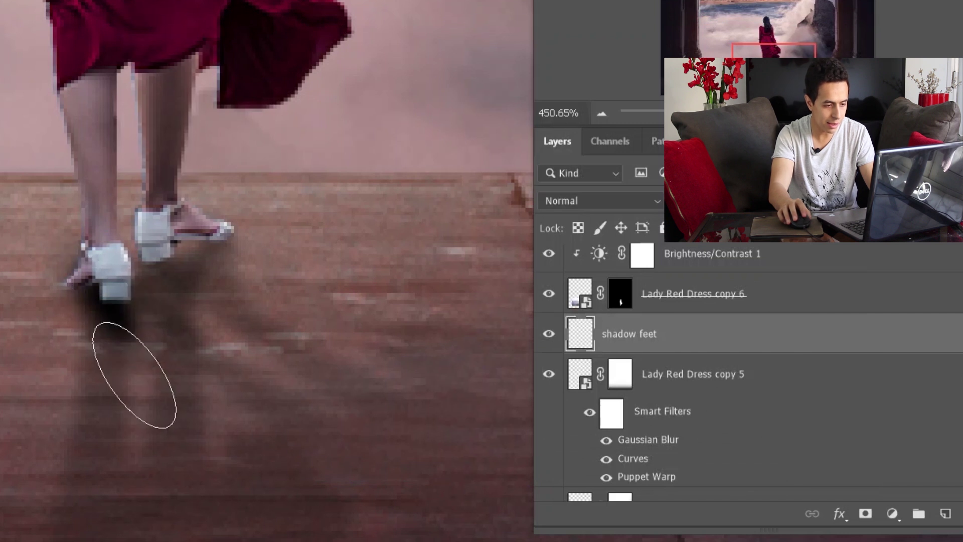
right_click(179, 303)
mouse_move(276, 151)
left_mouse_down()
mouse_move(282, 104)
mouse_move(272, 106)
mouse_move(282, 112)
left_mouse_up()
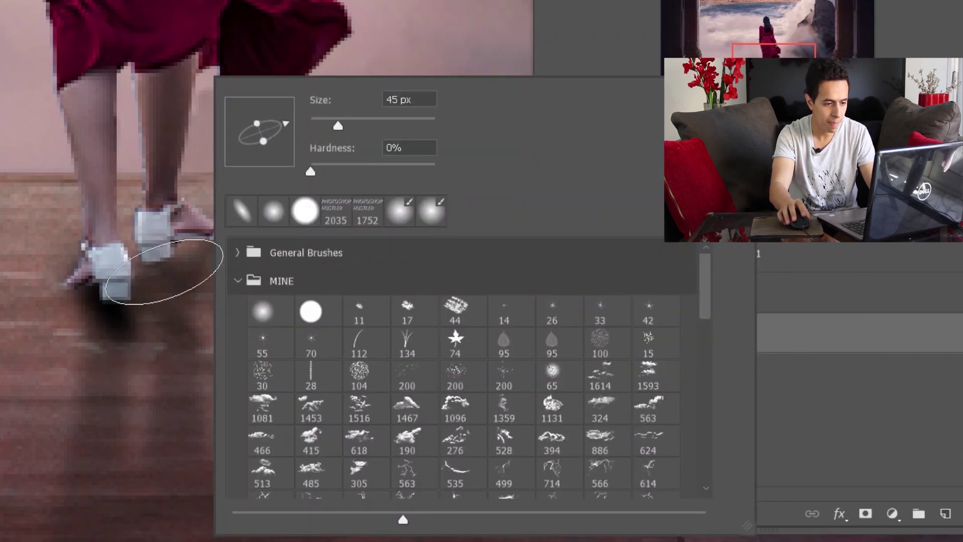
key("Return")
- Erase excess shadow near the shoes and fade the shadow feet layer to 44% opacity
key("e")
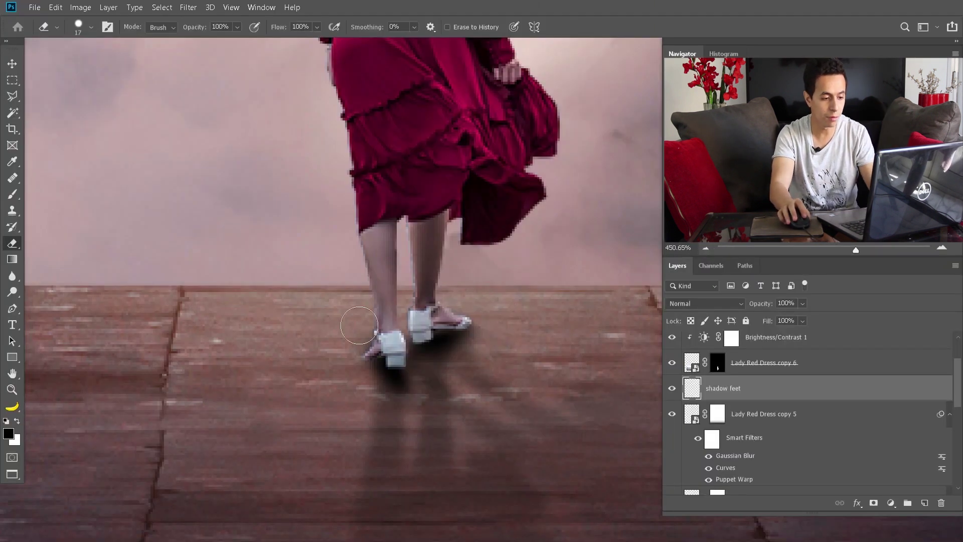
left_click_drag(777, 309, 753, 308)
key("v")
key("ctrl+0")
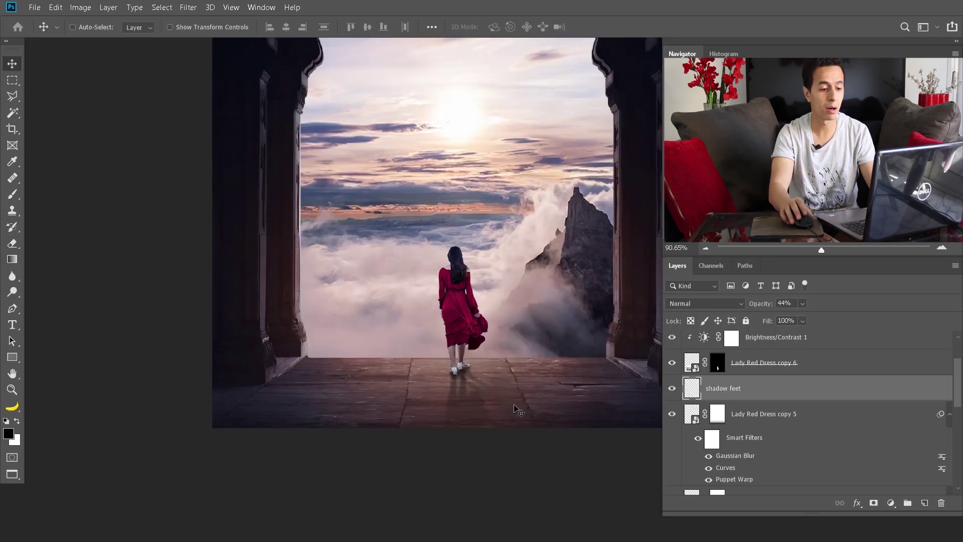
scroll(462, 386, "up", 2)
scroll(463, 385, "down", 1)
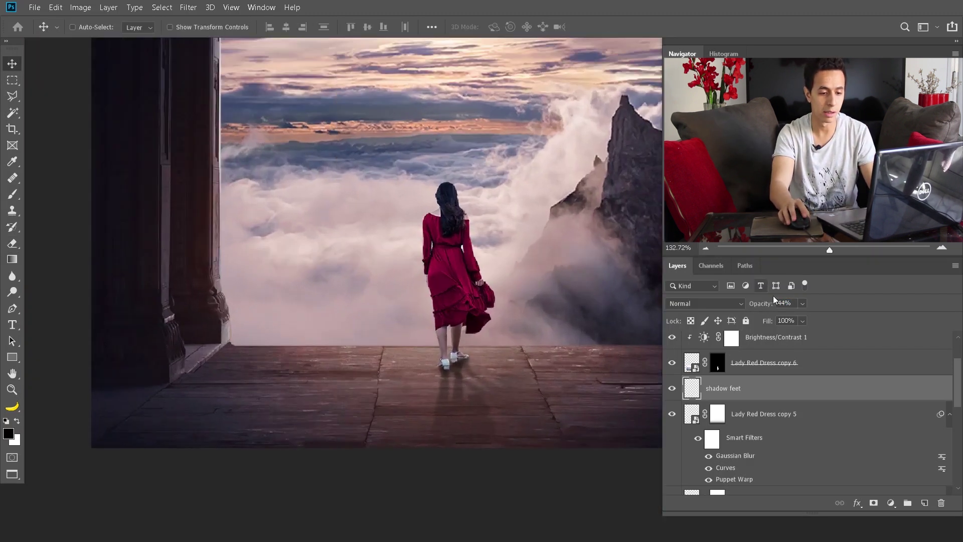
key("ctrl+0")
scroll(763, 430, "down", 3)
left_click(757, 429)
scroll(758, 428, "up", 3)
key("5")
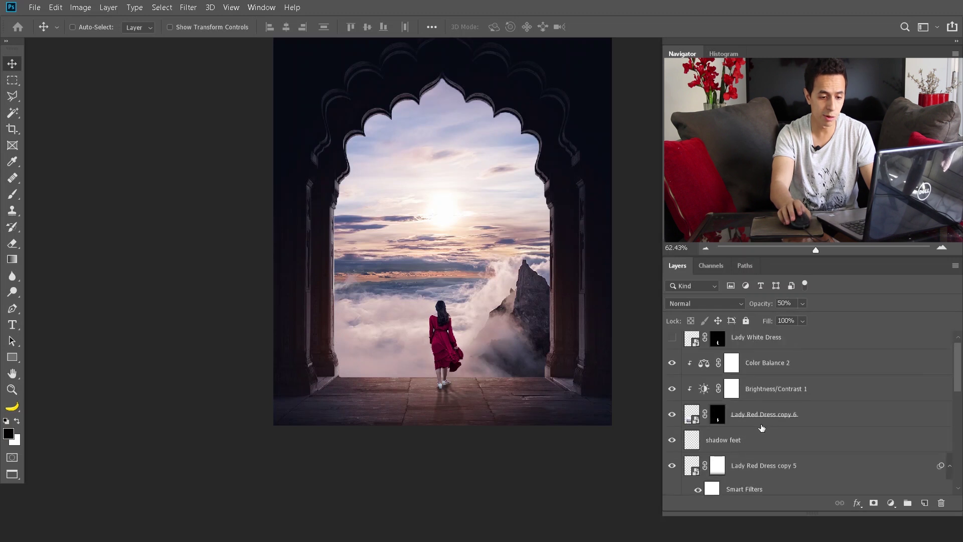
- Select the dress layers and add a Hue/Saturation adjustment layer
left_click(758, 352, "shift")
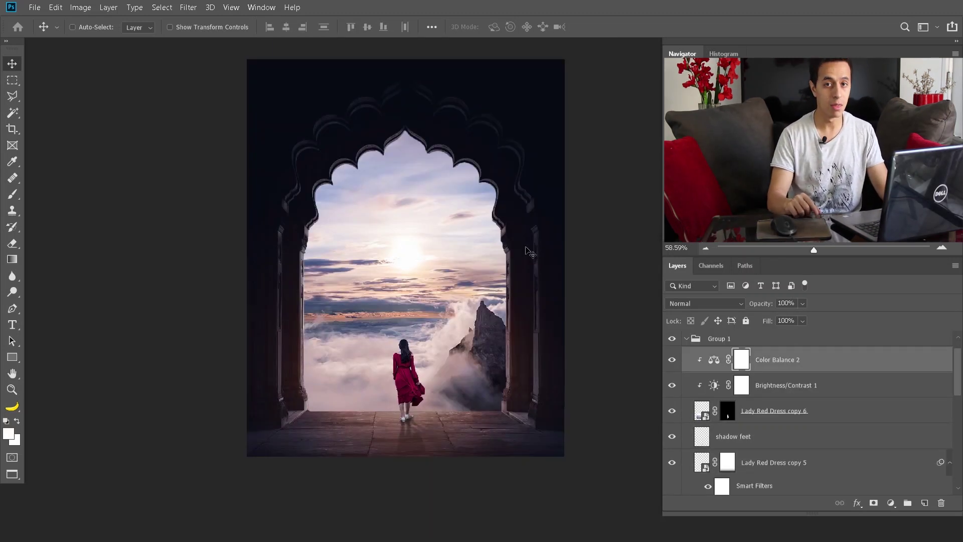
scroll(404, 377, "up", 3)
scroll(411, 377, "up", 2)
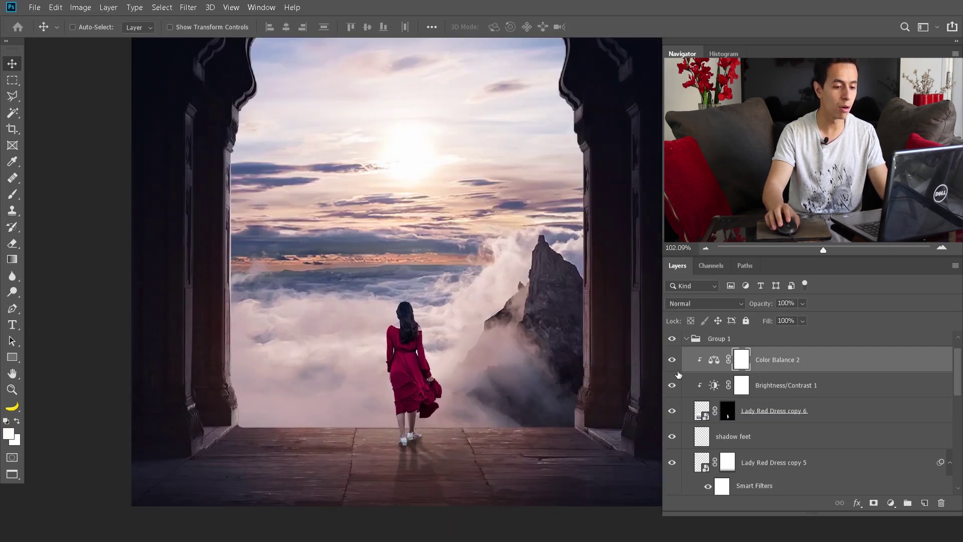
left_click(890, 503)
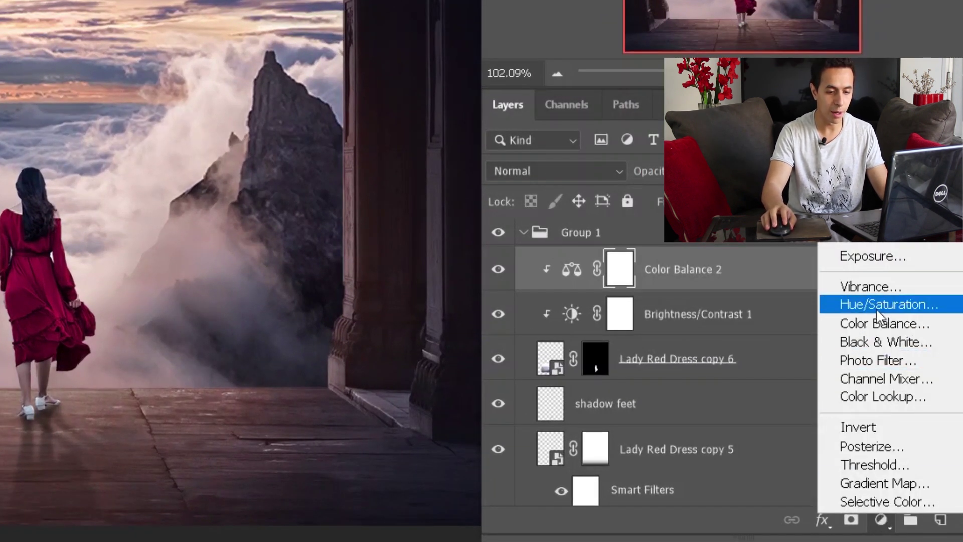
left_click(878, 311)
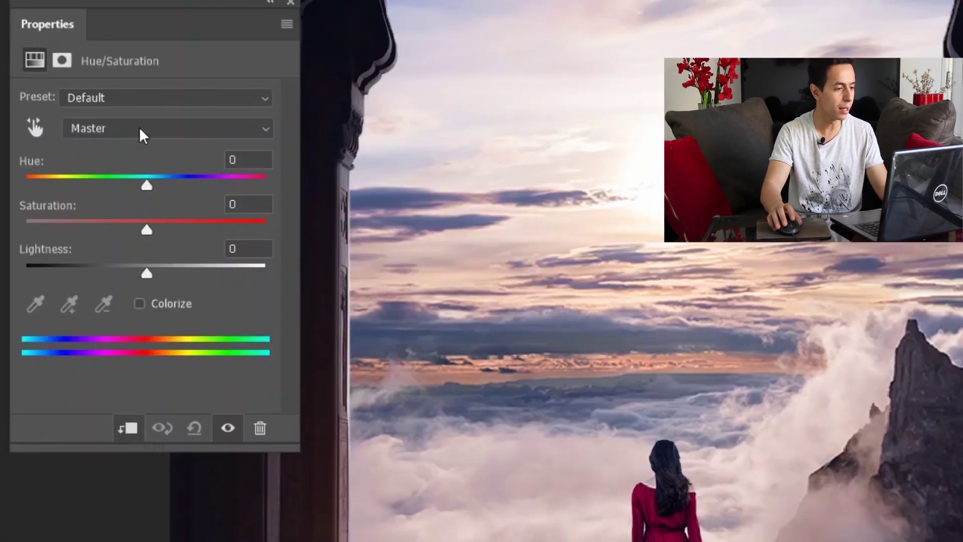
- Target Magentas in Hue/Saturation and push Hue to +152, turning the red dress mustard
left_click(141, 132)
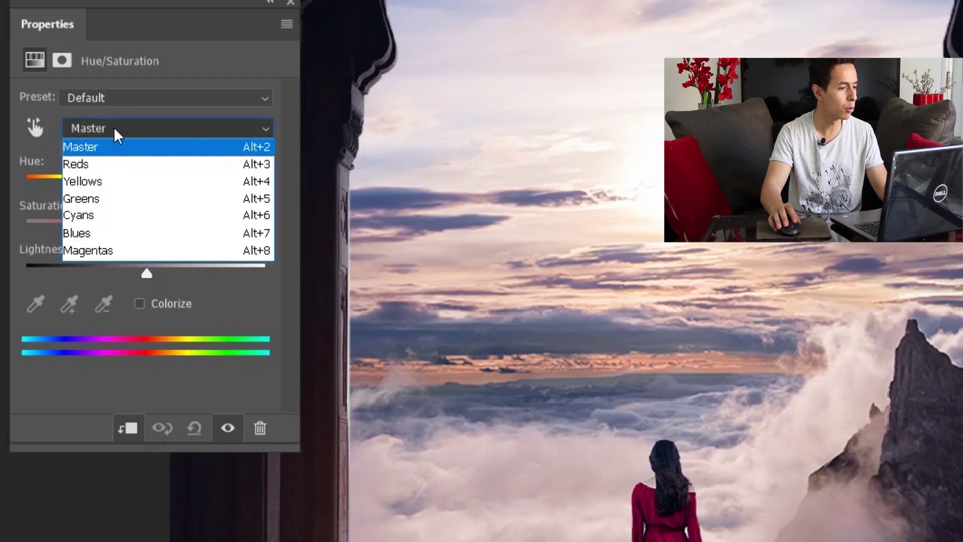
key("Escape")
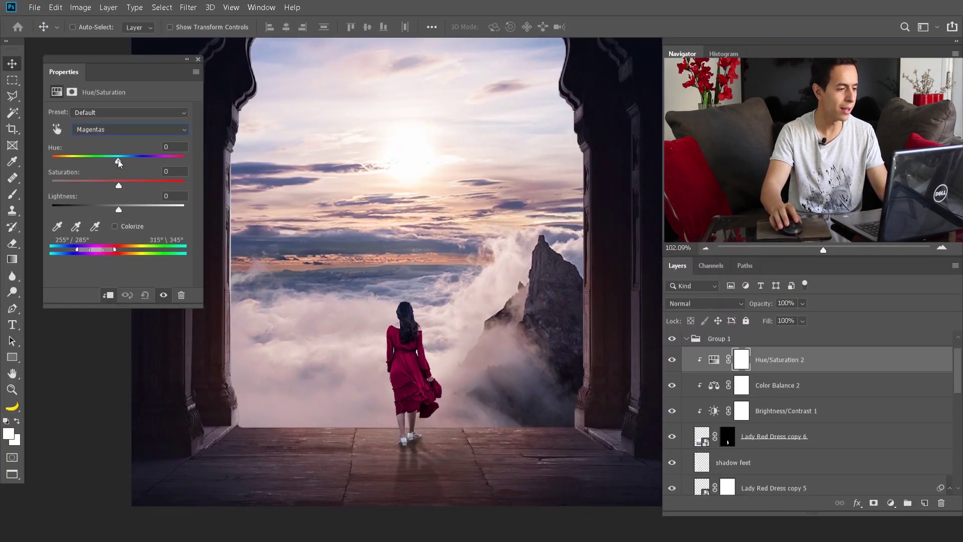
mouse_move(120, 163)
left_mouse_down()
mouse_move(167, 162)
mouse_move(102, 163)
left_mouse_up()
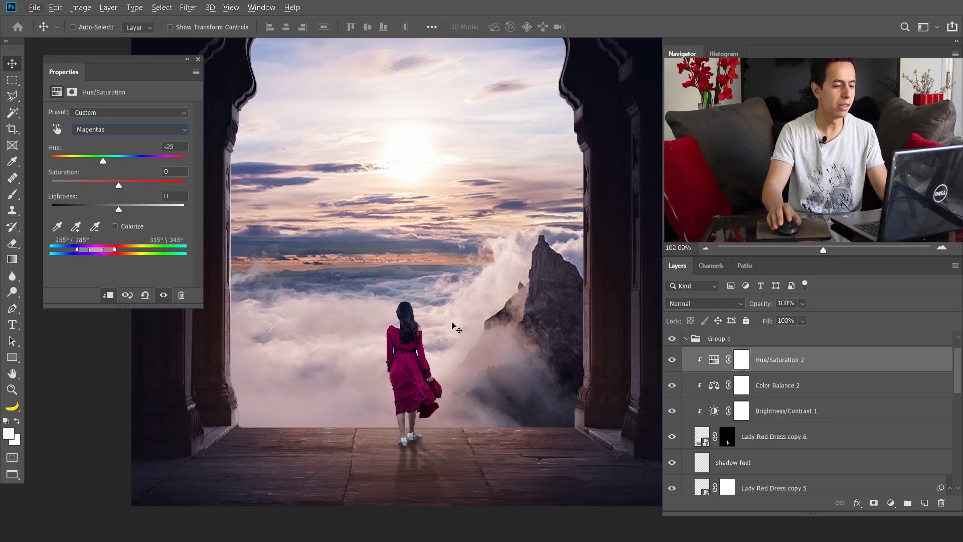
scroll(457, 327, "down", 4)
scroll(527, 276, "up", 1)
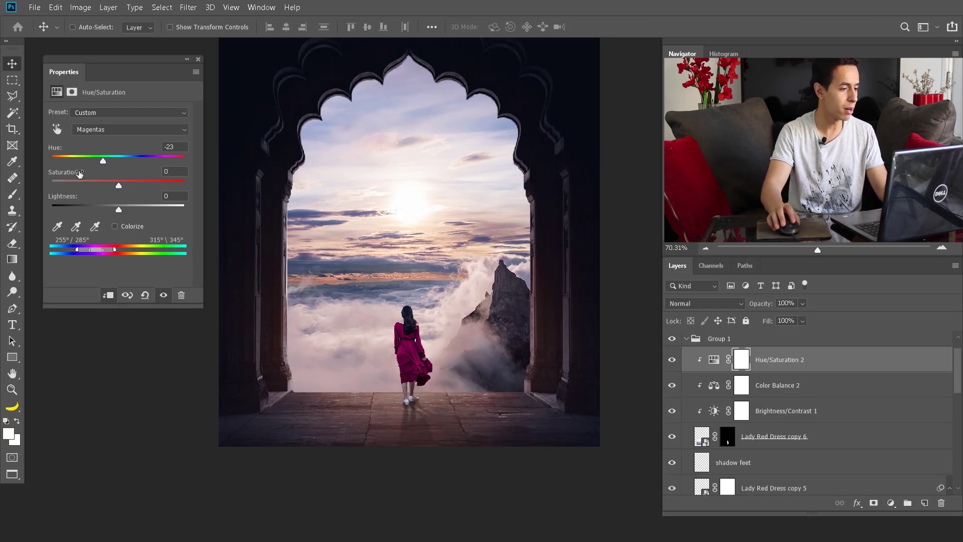
left_click_drag(76, 161, 169, 161)
key("ctrl+minus")
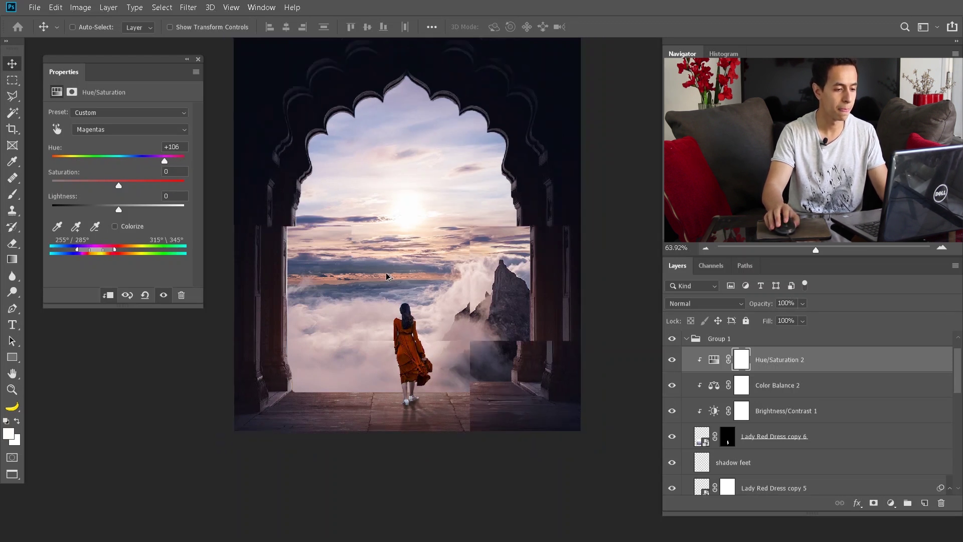
left_click(177, 161)
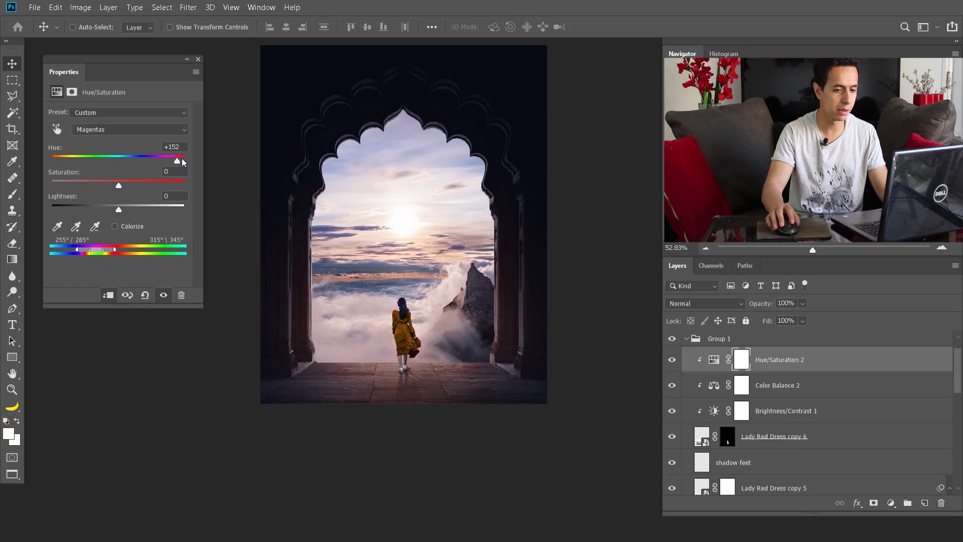
left_click(198, 59)
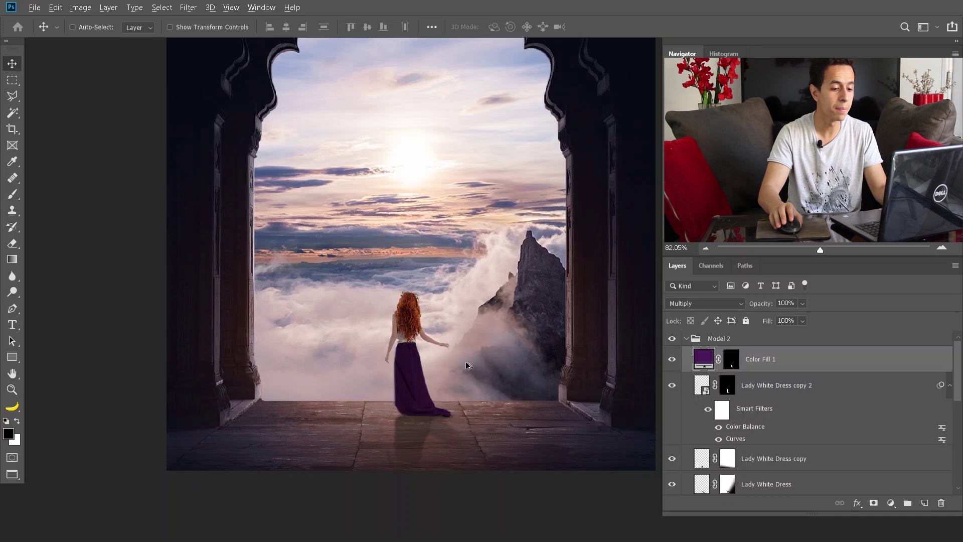
- Change Color Fill 1 to teal #0b4e58, making the dress deep teal
scroll(467, 365, "up", 2)
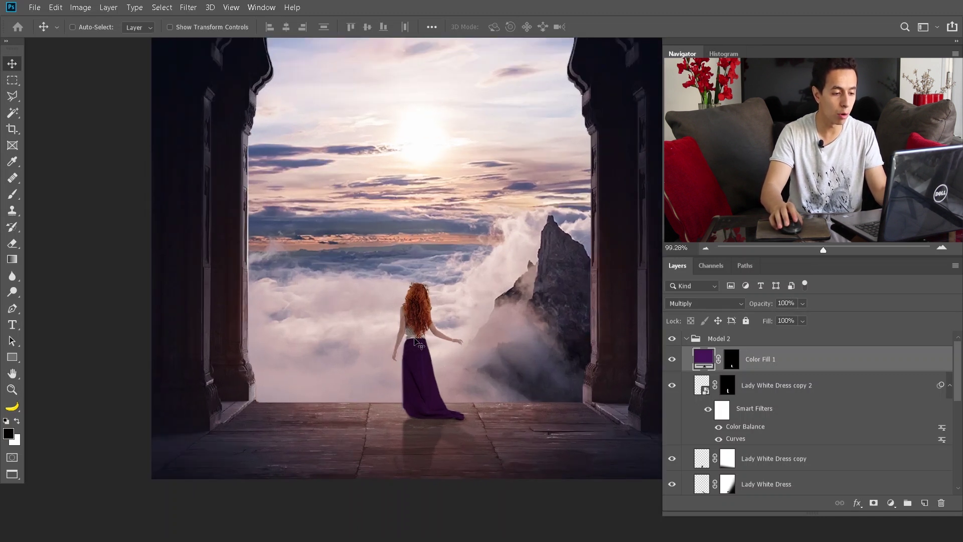
left_click(672, 359)
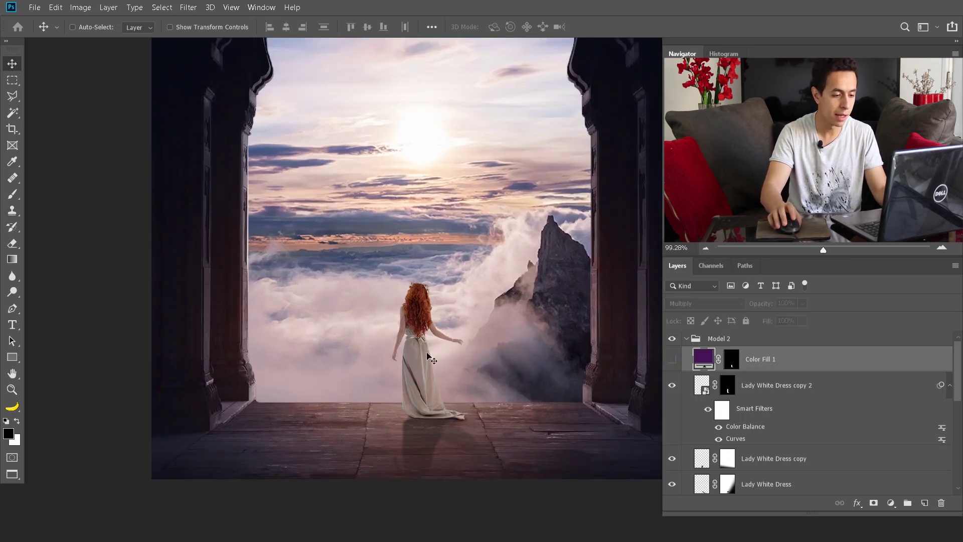
left_click(672, 359)
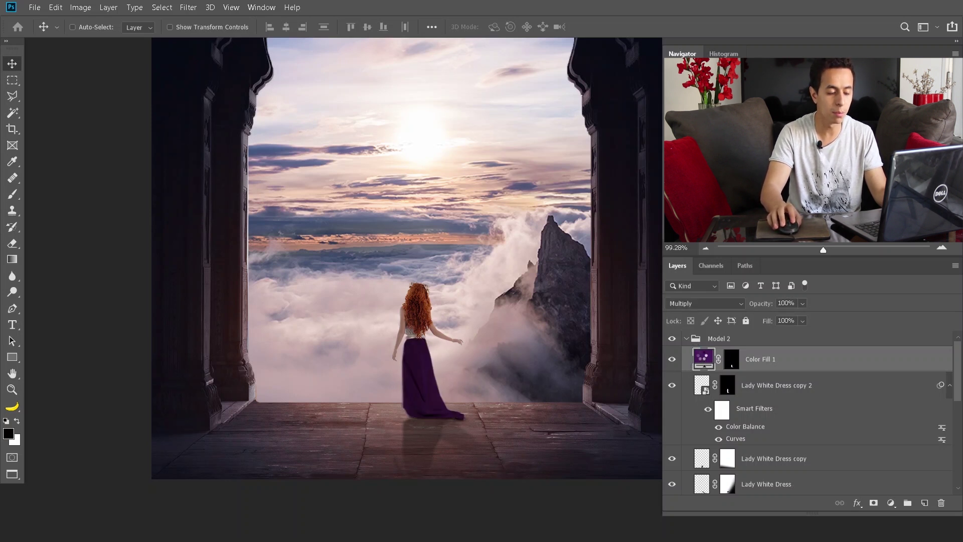
double_click(703, 358)
scroll(468, 169, "down", 10)
mouse_move(469, 166)
left_mouse_down()
mouse_move(449, 176)
mouse_move(479, 168)
left_mouse_up()
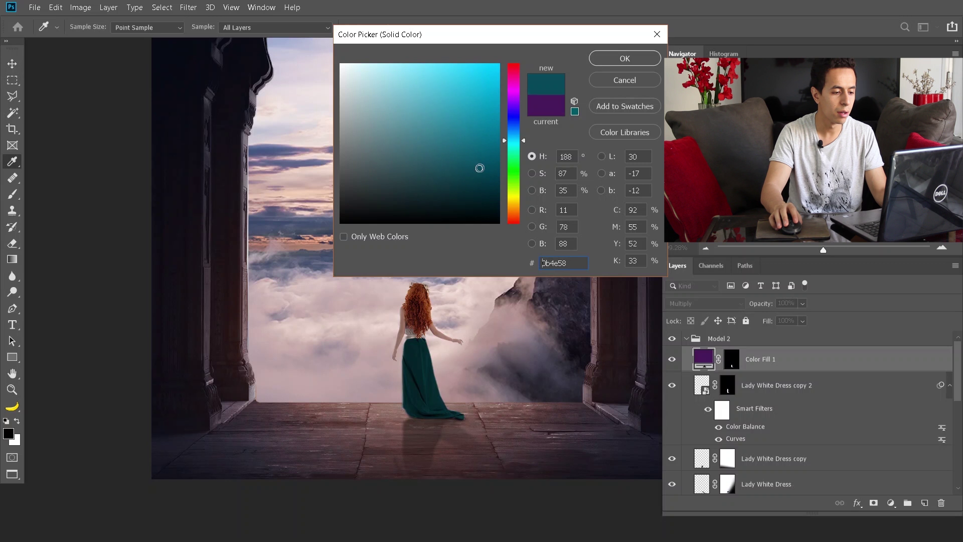
left_click(624, 58)
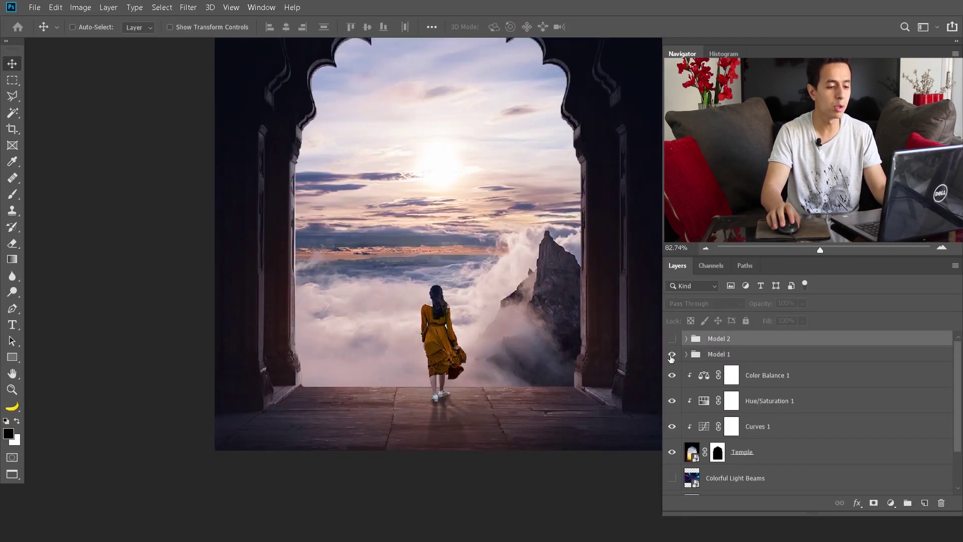
- Make Model 2 visible and hide Model 1 in the Layers panel
left_click(672, 354)
left_click(671, 338)
left_click(671, 338)
left_click(672, 354)
left_click(671, 338)
left_click(672, 354)
scroll(436, 338, "up", 2)
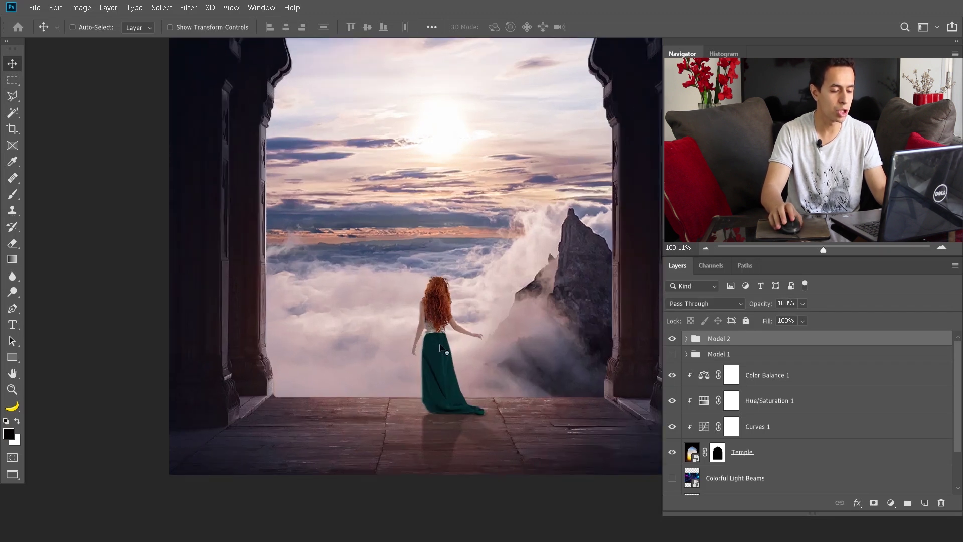
scroll(473, 342, "down", 2)
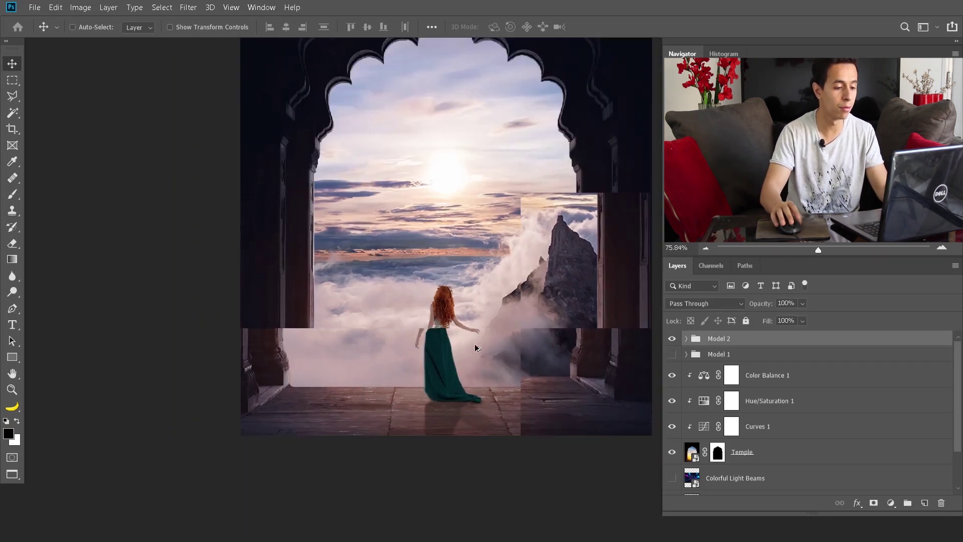
scroll(723, 381, "down", 2)
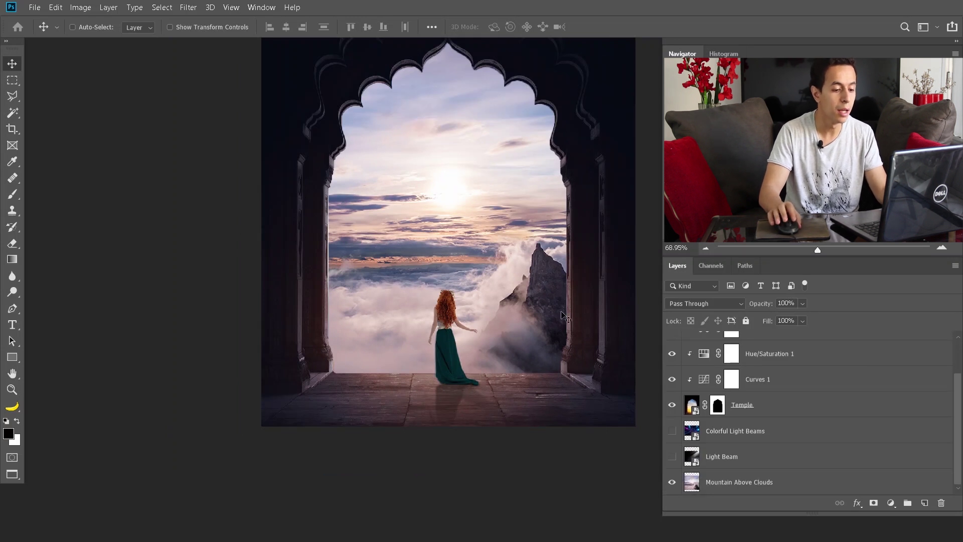
- Show the Colorful Light Beams layer and distort it to fan across the archway
left_click(672, 432)
left_click(733, 431)
key("ctrl+t")
scroll(436, 246, "down", 1)
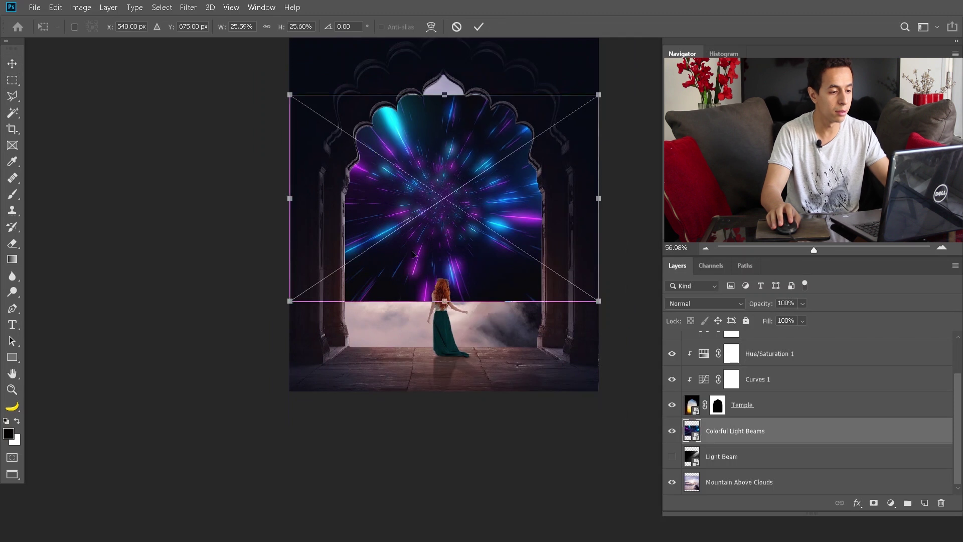
left_click_drag(290, 301, 168, 382)
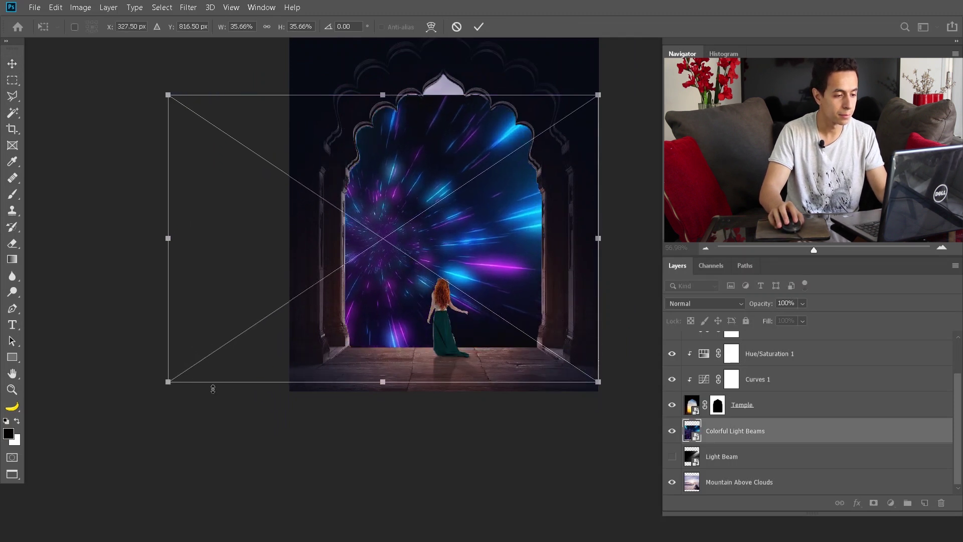
scroll(283, 376, "down", 1)
left_click_drag(454, 229, 429, 192)
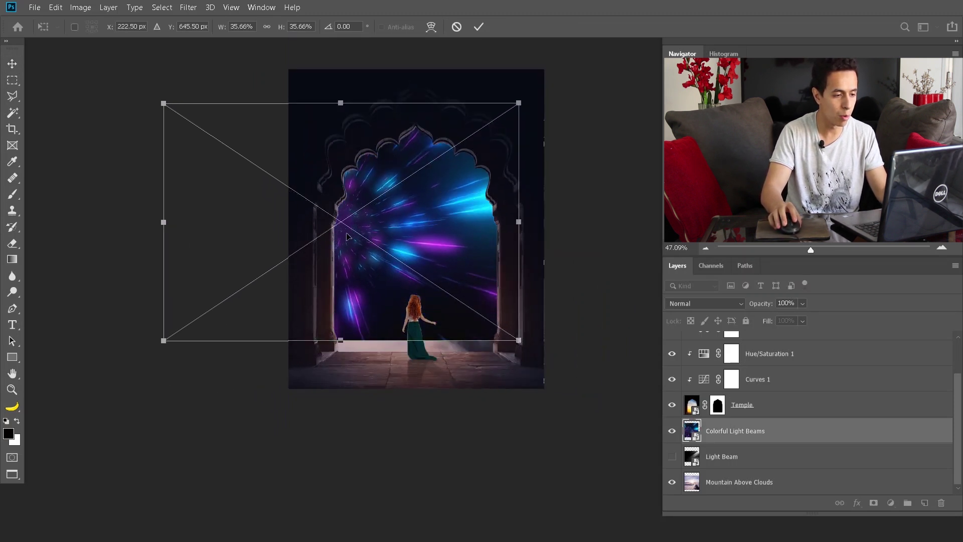
left_click_drag(521, 344, 589, 432)
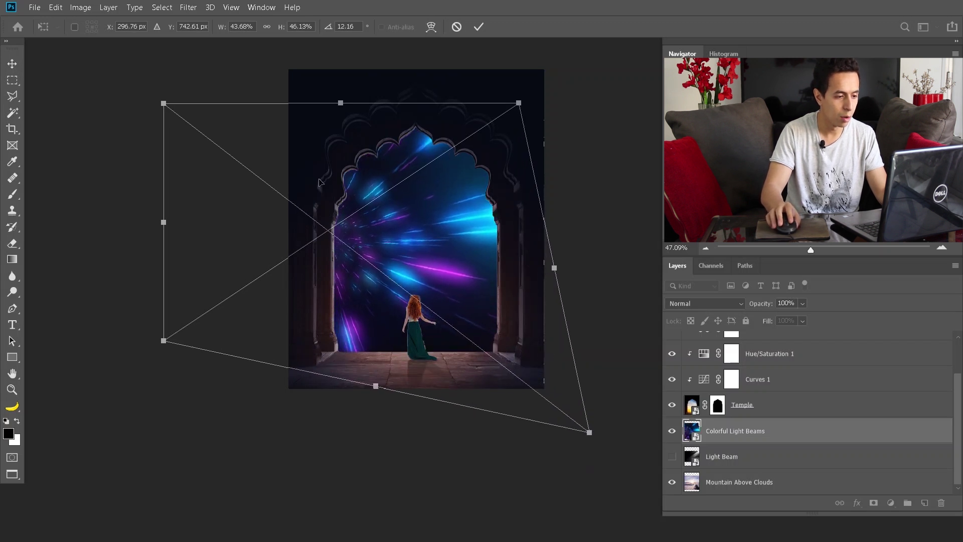
left_click_drag(455, 255, 466, 245)
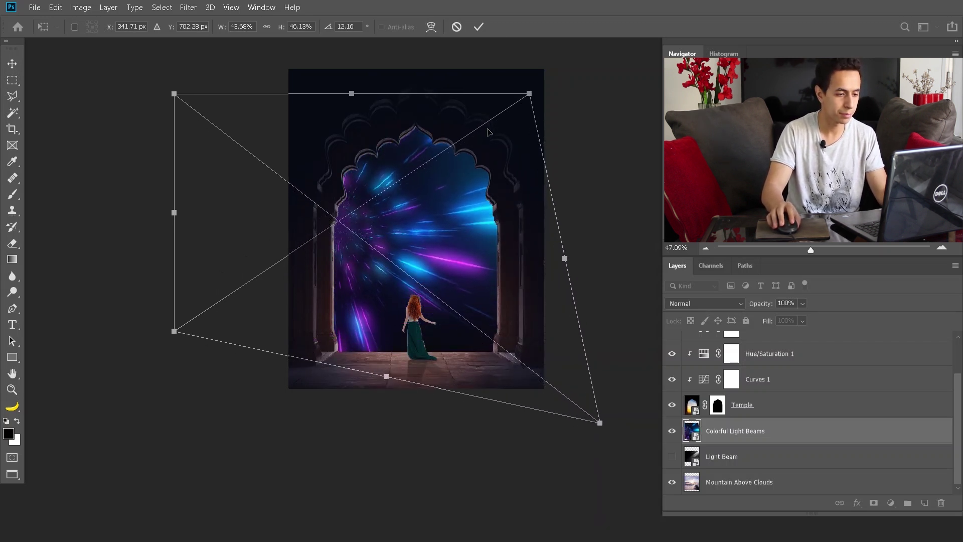
left_click(479, 26)
- Set the light beams layer's blend mode to Screen
left_click(722, 303)
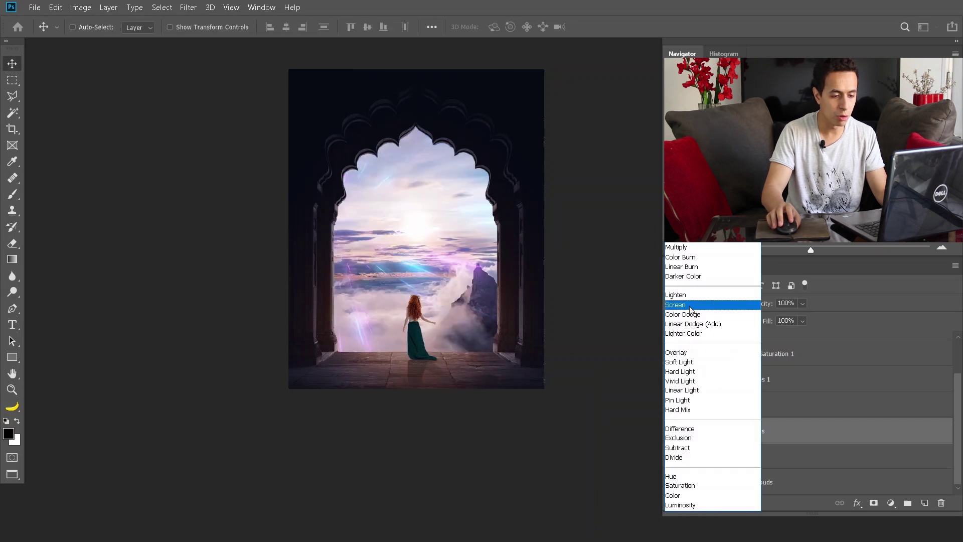
left_click(690, 305)
scroll(444, 226, "up", 5)
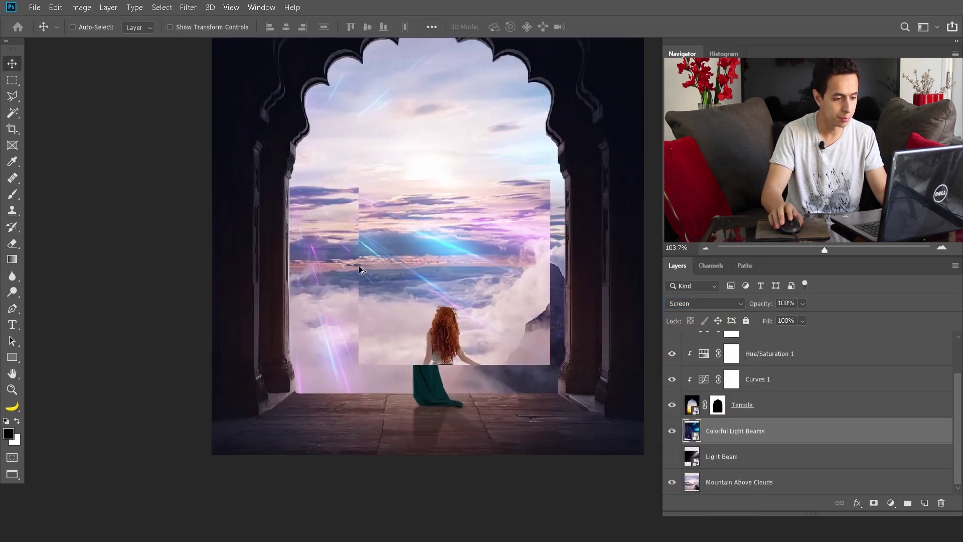
scroll(405, 275, "down", 5)
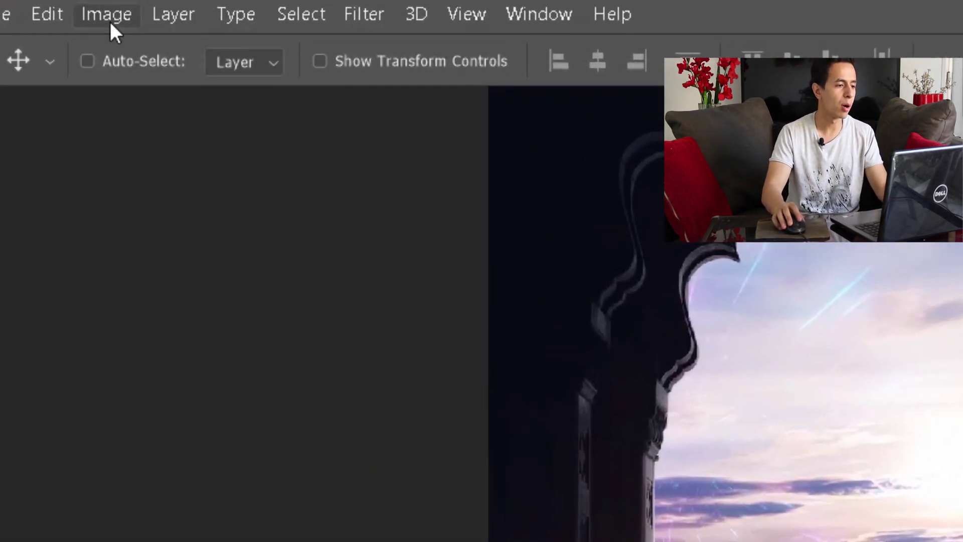
- Colorize the light beams with Hue/Saturation at Hue 18, Saturation 52
left_click(81, 8)
mouse_move(100, 38)
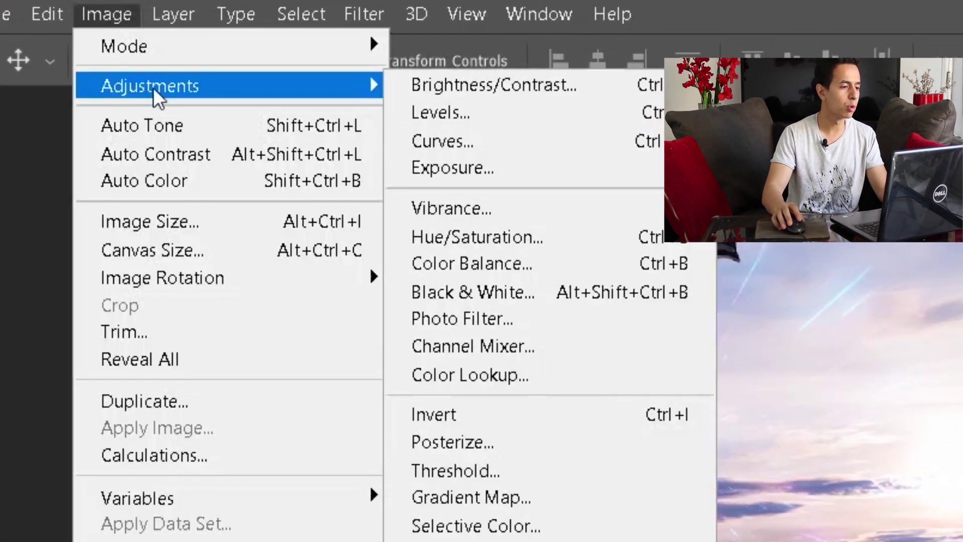
left_click(551, 231)
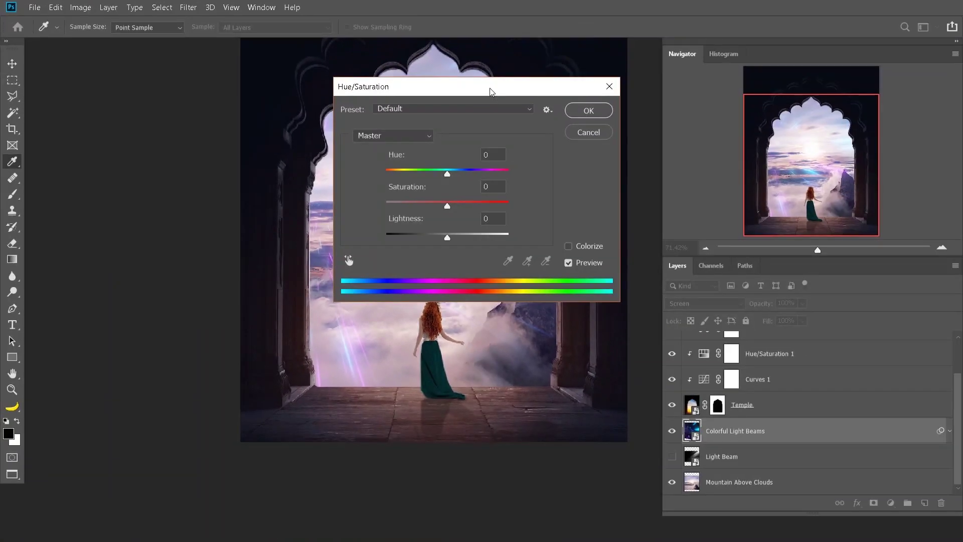
left_click_drag(490, 93, 586, 303)
left_click(738, 183)
left_click_drag(561, 413, 602, 415)
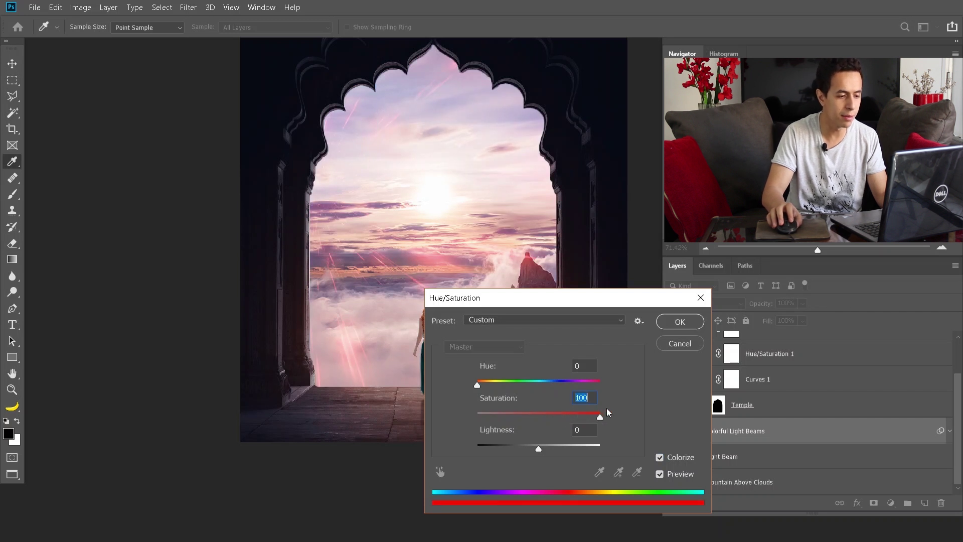
left_click_drag(471, 298, 585, 272)
left_click(597, 357)
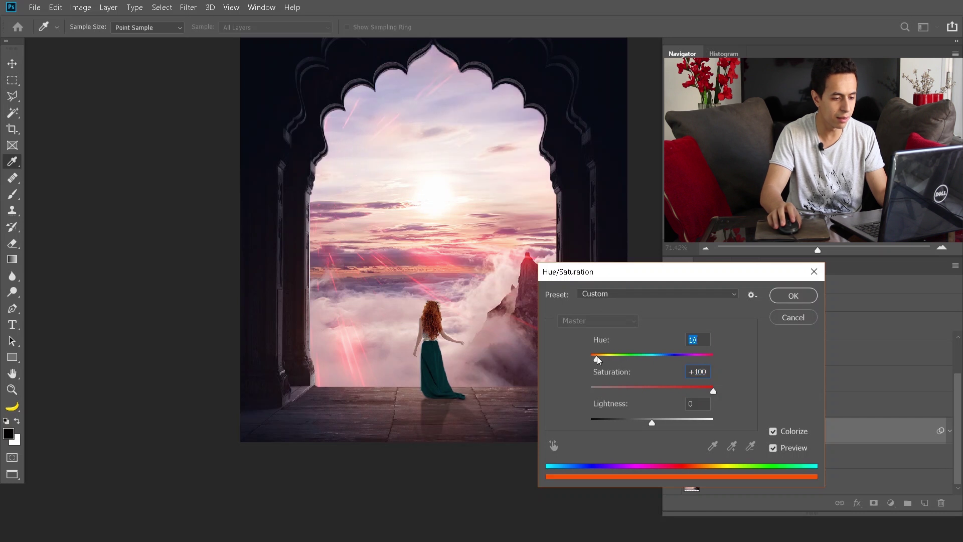
left_click(655, 387)
key("Return")
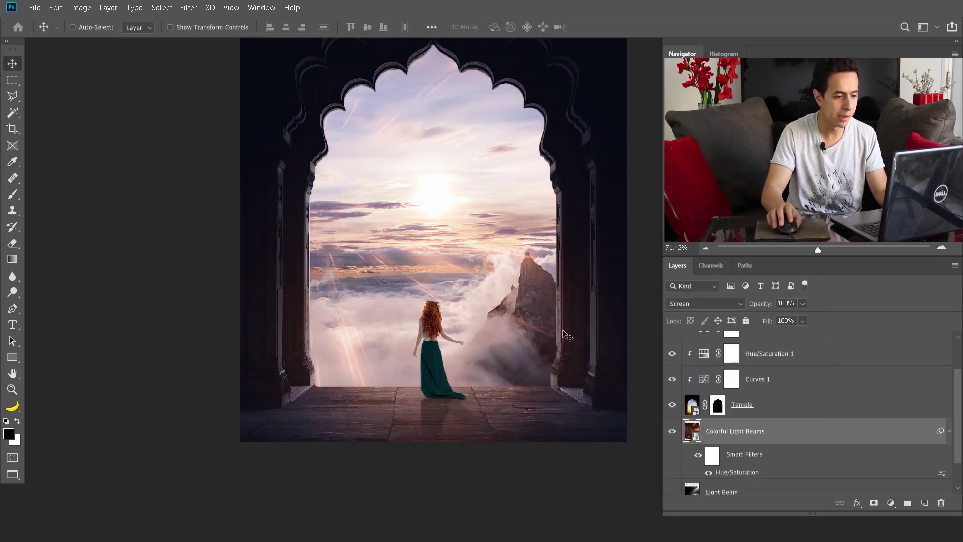
- Show the Colorful Light Beams layer and set its opacity to 66%
left_click(673, 432)
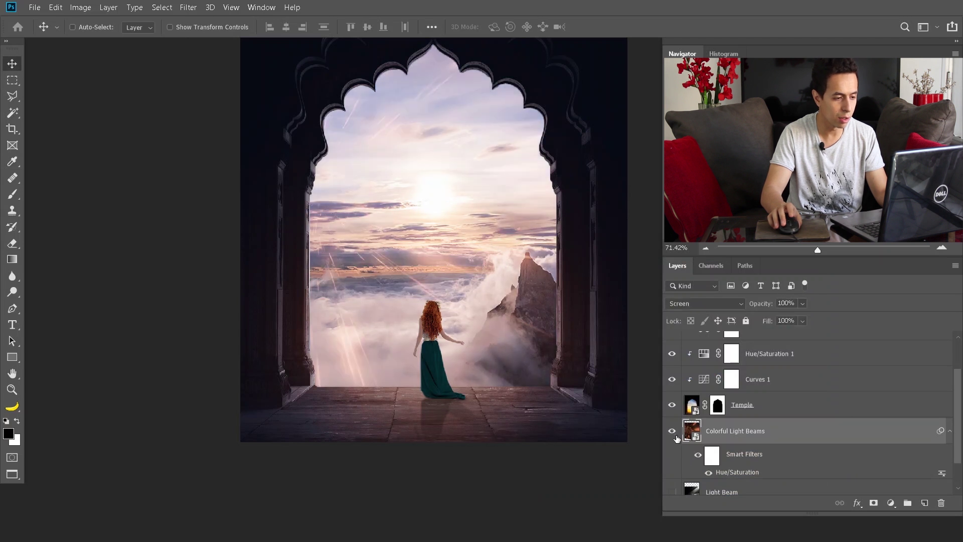
left_click_drag(760, 303, 757, 304)
scroll(774, 354, "down", 1)
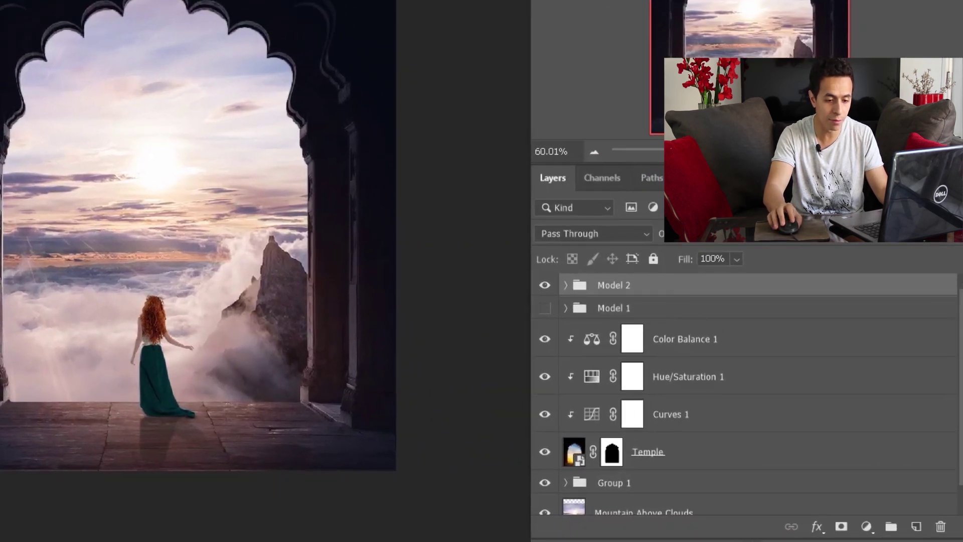
- Add a top Curves layer: black point 16, gentle S-curve, white point 241
left_click(866, 526)
left_click(850, 300)
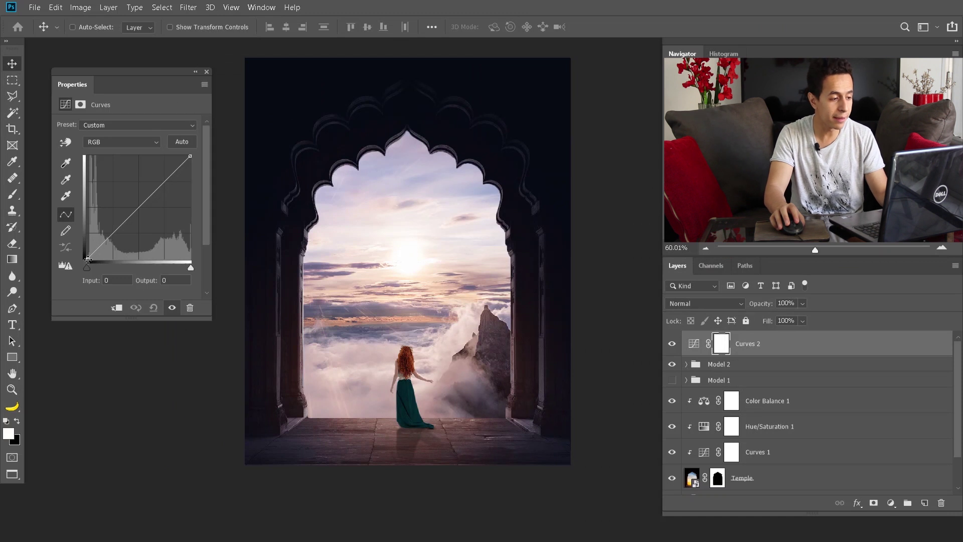
left_click_drag(87, 259, 80, 253)
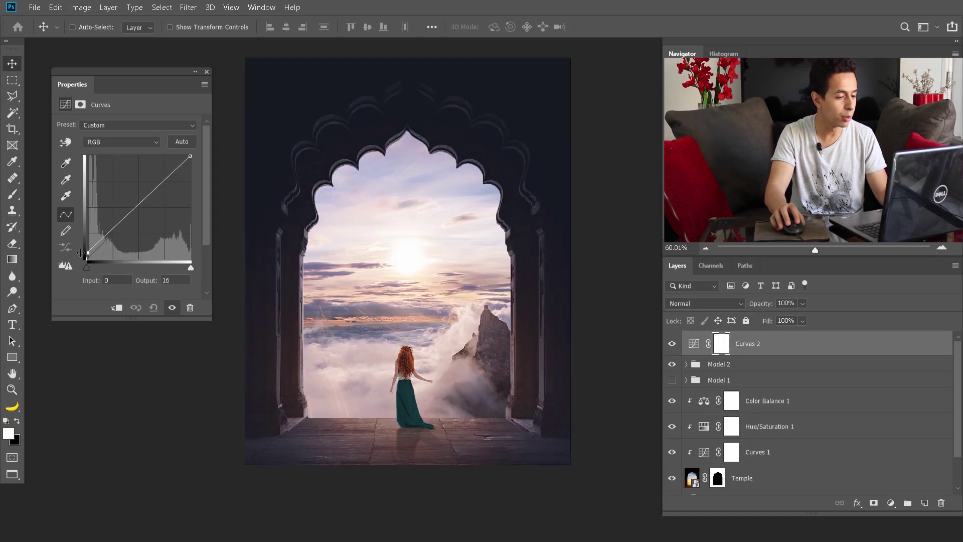
left_click(111, 230)
left_click_drag(112, 230, 111, 236)
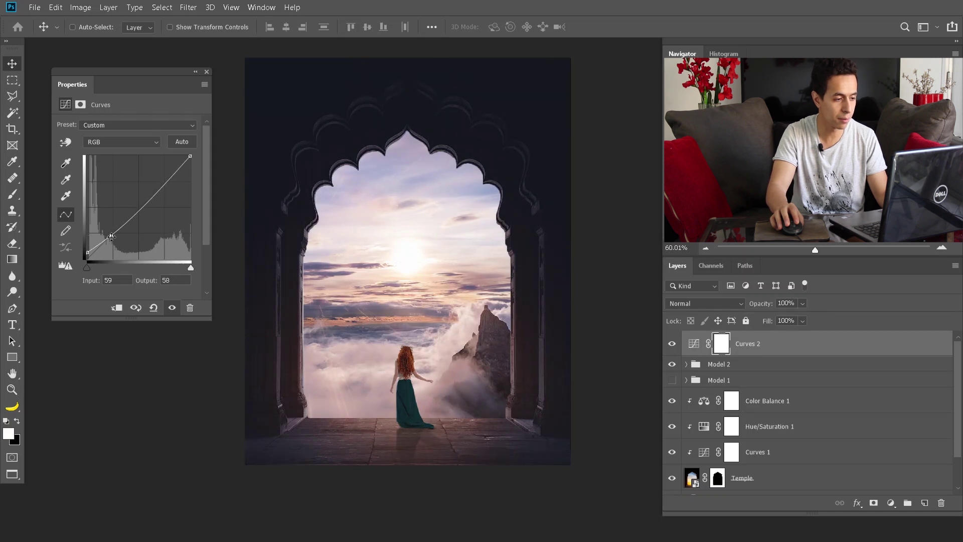
left_click(165, 181)
left_click_drag(165, 181, 163, 179)
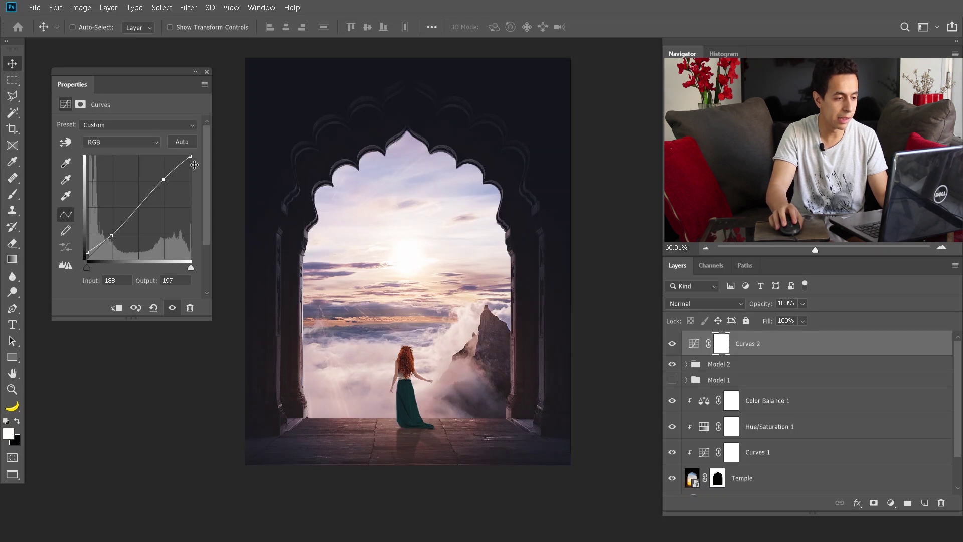
left_click_drag(191, 156, 195, 162)
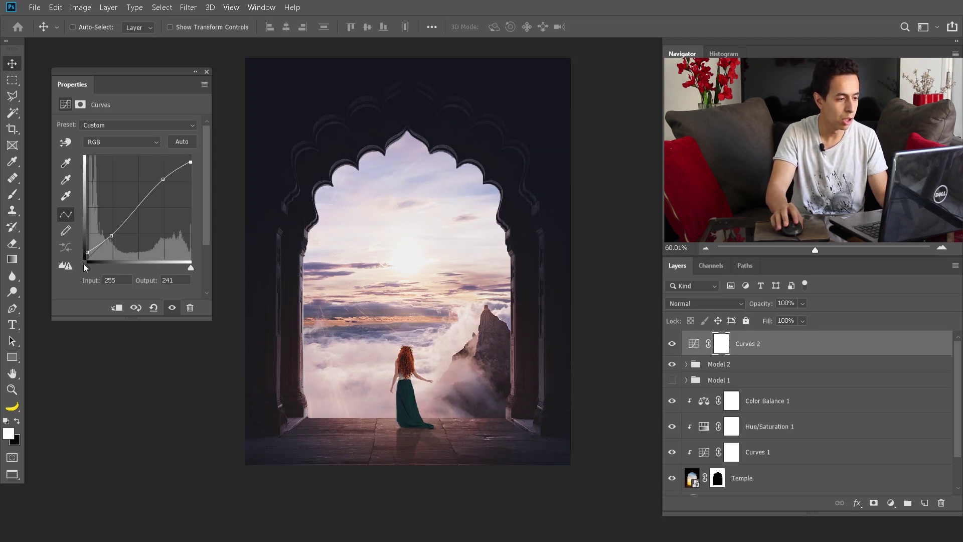
- Toggle Curves 2 off and on to compare before and after
left_click(671, 345)
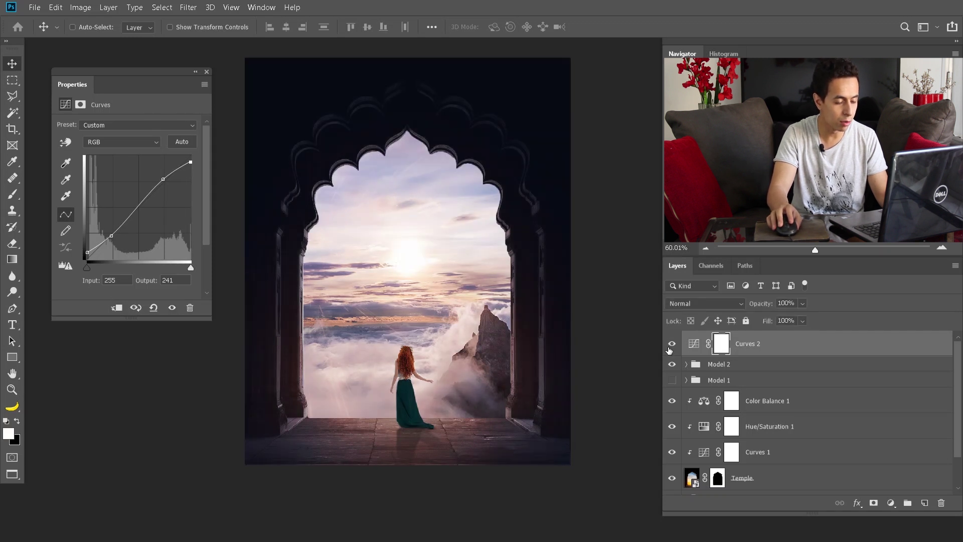
left_click(670, 346)
left_click(206, 72)
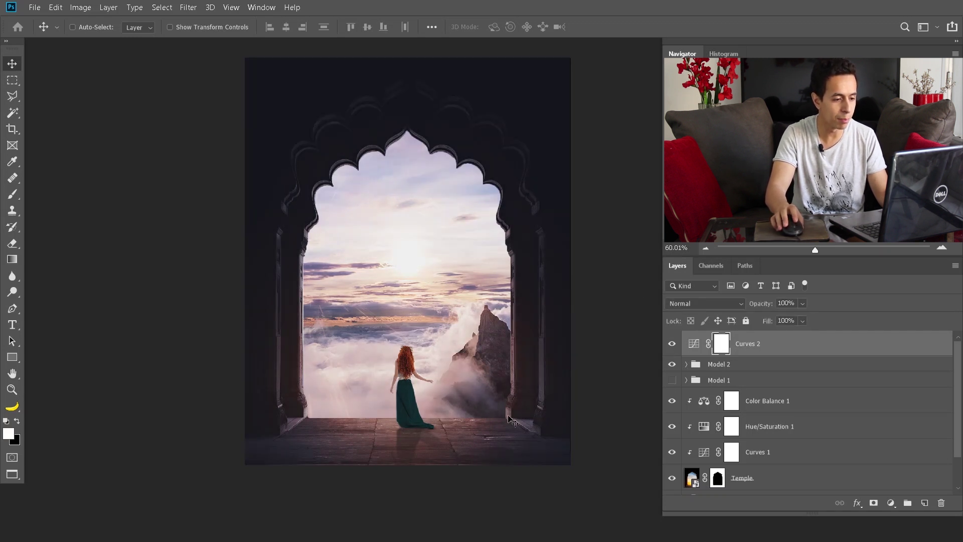
scroll(435, 285, "up", 3)
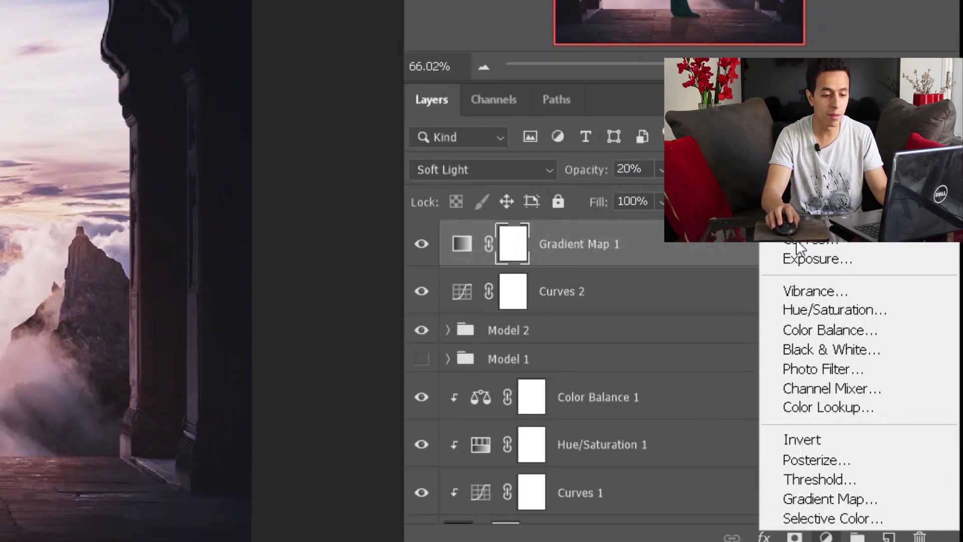
- Add a Photo Filter adjustment layer and browse its presets to Violet at 25% density
left_click(826, 369)
left_click(104, 92)
left_click(104, 92)
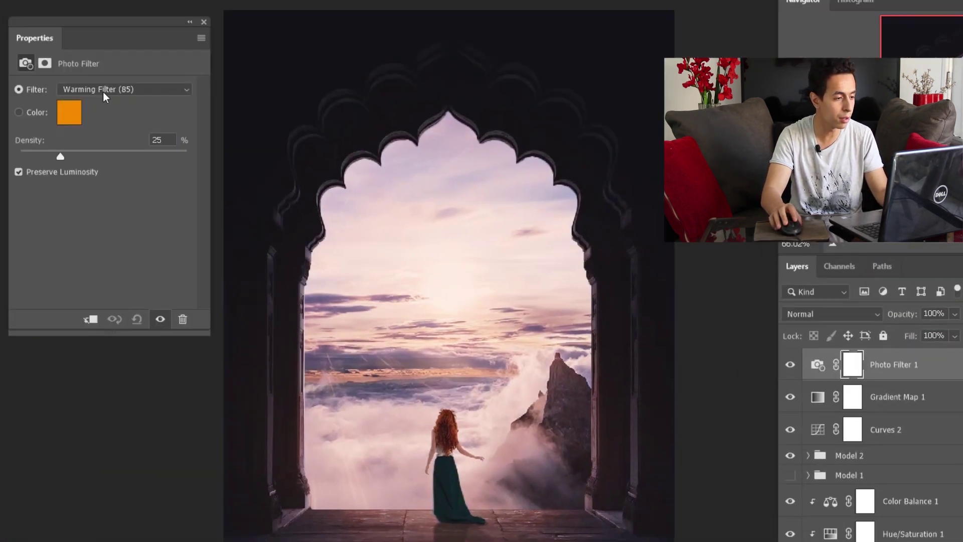
key("Down")
key("Down")
key("Down")
key("Down")
key("Down")
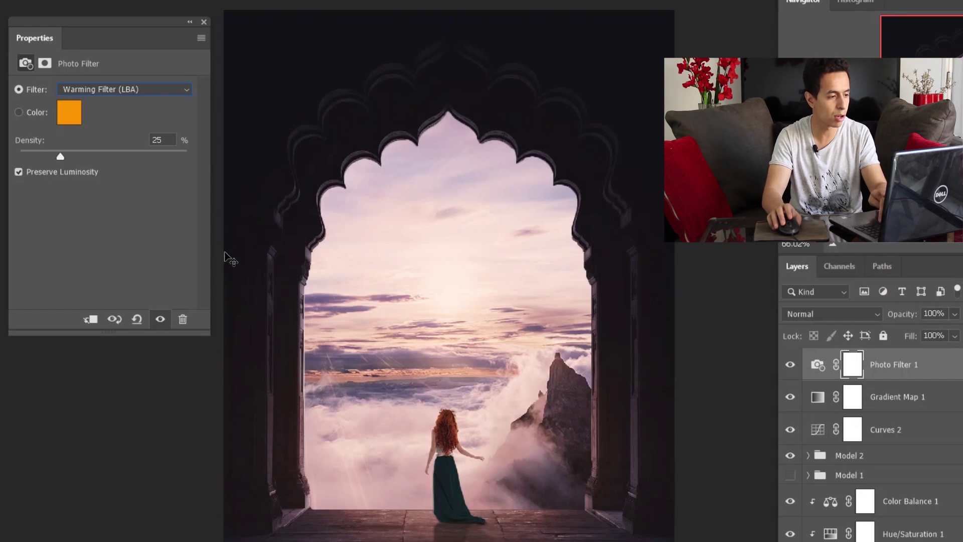
key("Down")
key("Down")
key("Down")
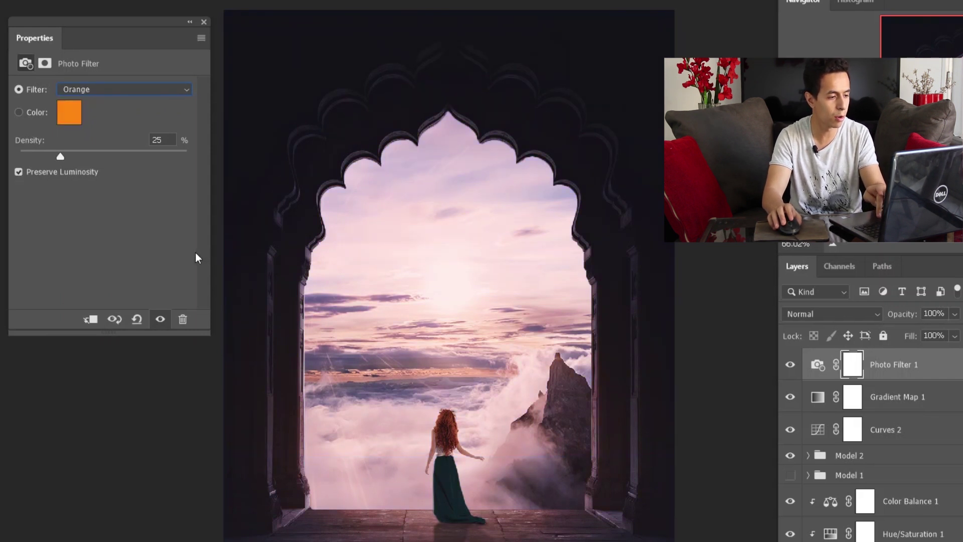
key("Up")
key("Up")
key("Down")
key("Down")
key("Down")
key("Down")
key("Down")
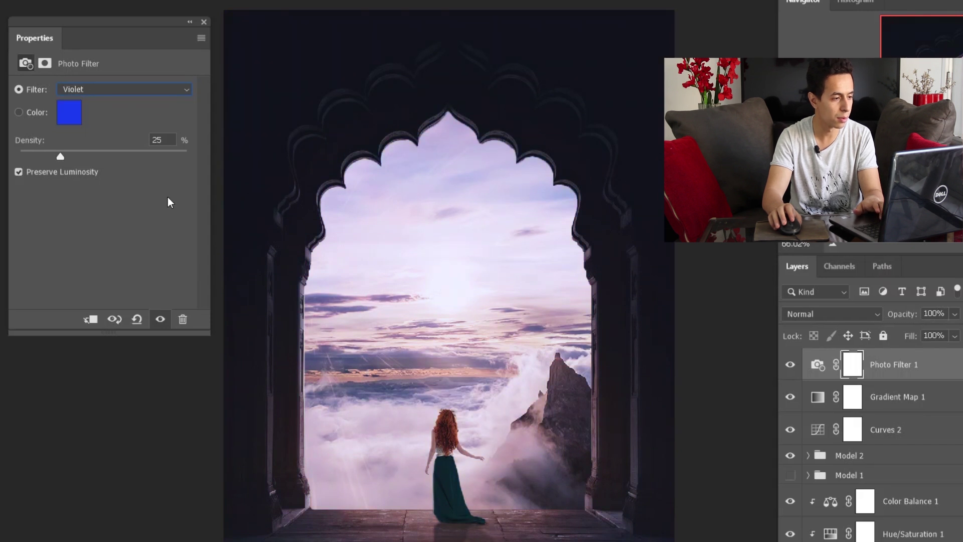
key("Down")
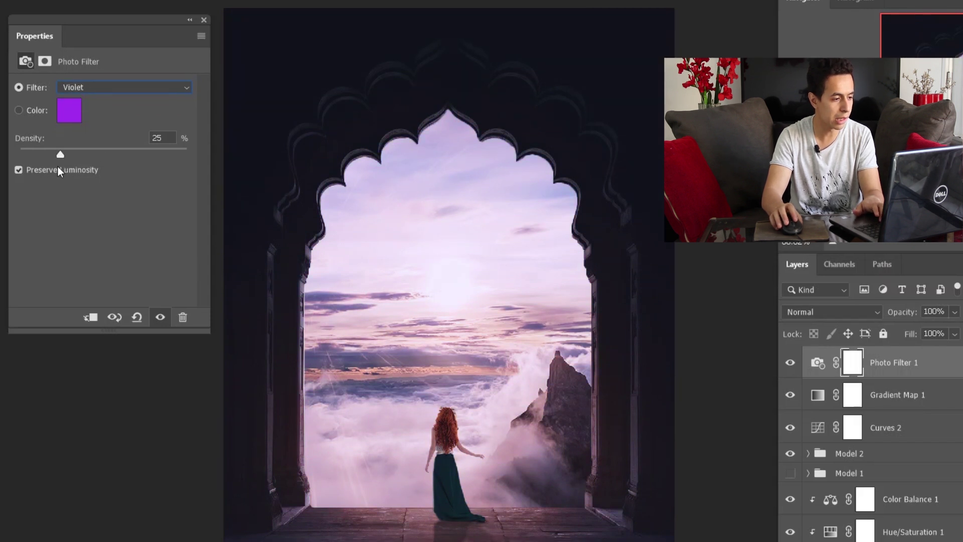
- Toggle Photo Filter 1 off and back on to compare before and after
left_click(203, 20)
left_click(791, 362)
left_click(791, 362)
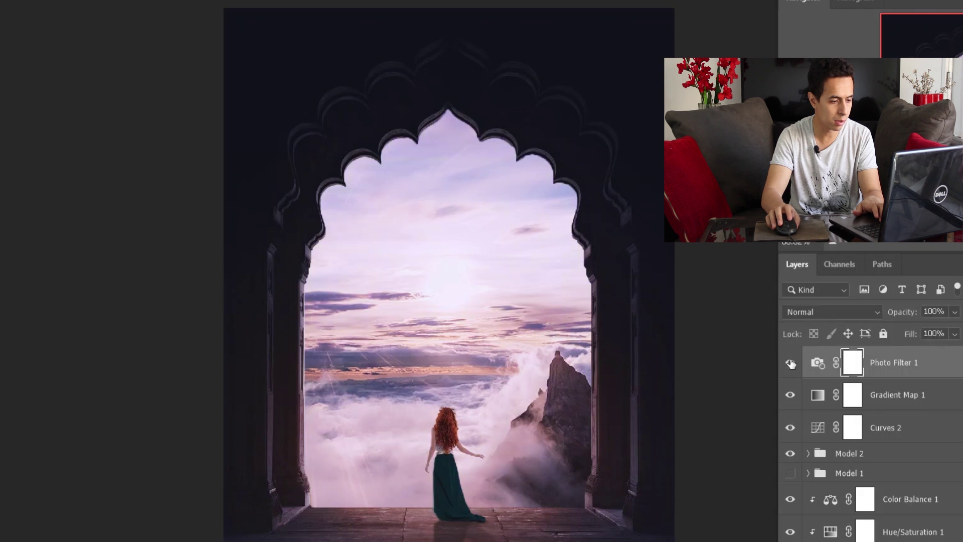